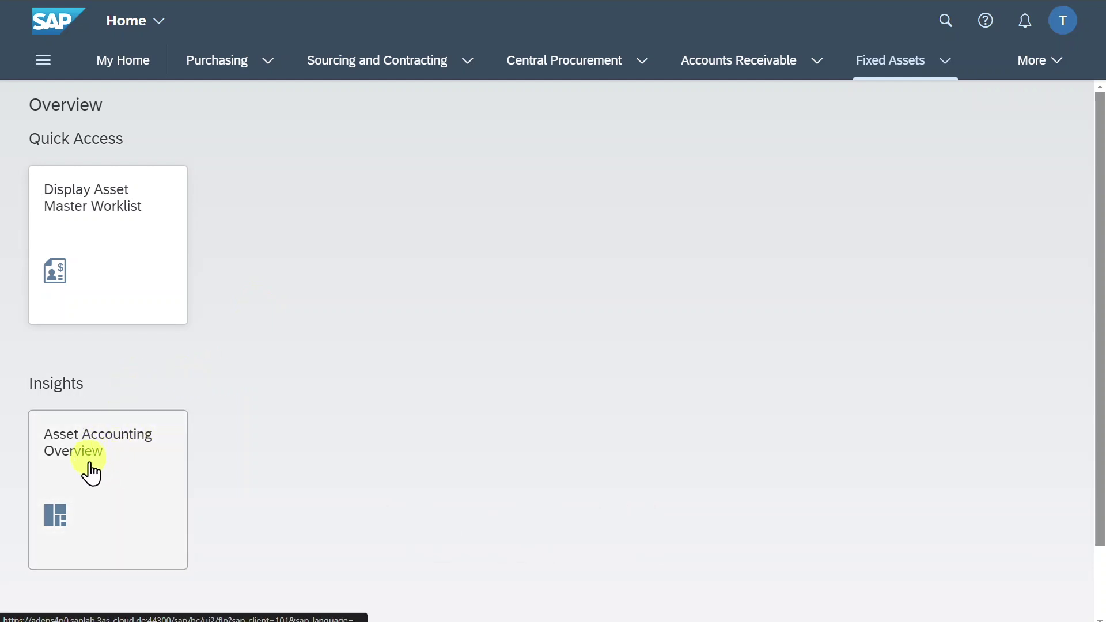
Step: Open Asset Accounting Overview and enter company code 1010 and ledger 0L
left_click(121, 466)
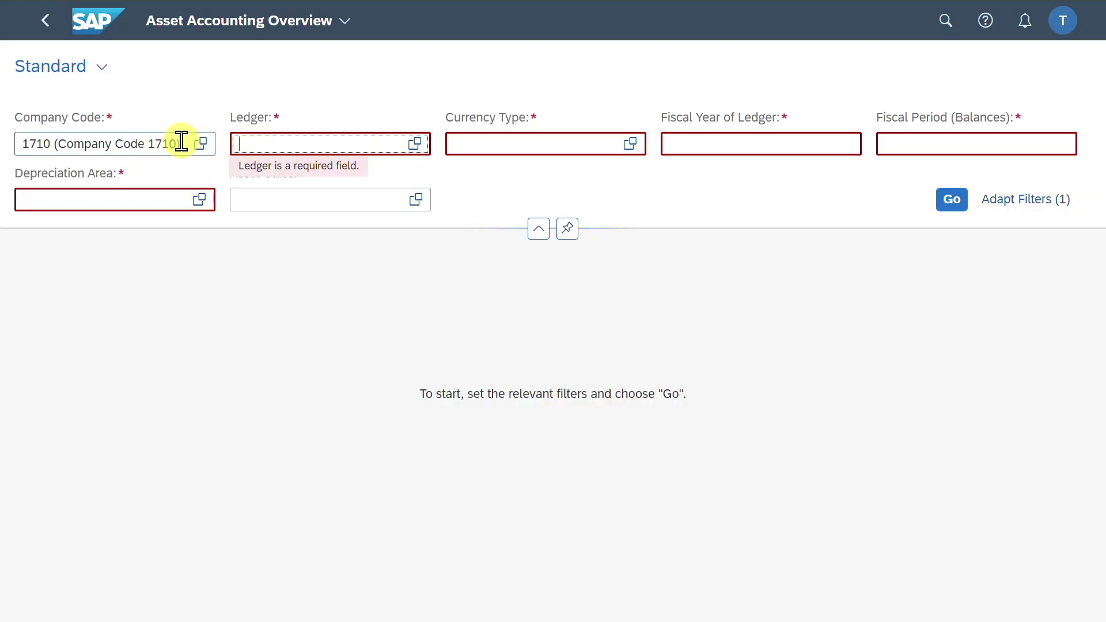
left_click(97, 148)
key("BackSpace")
key("Tab")
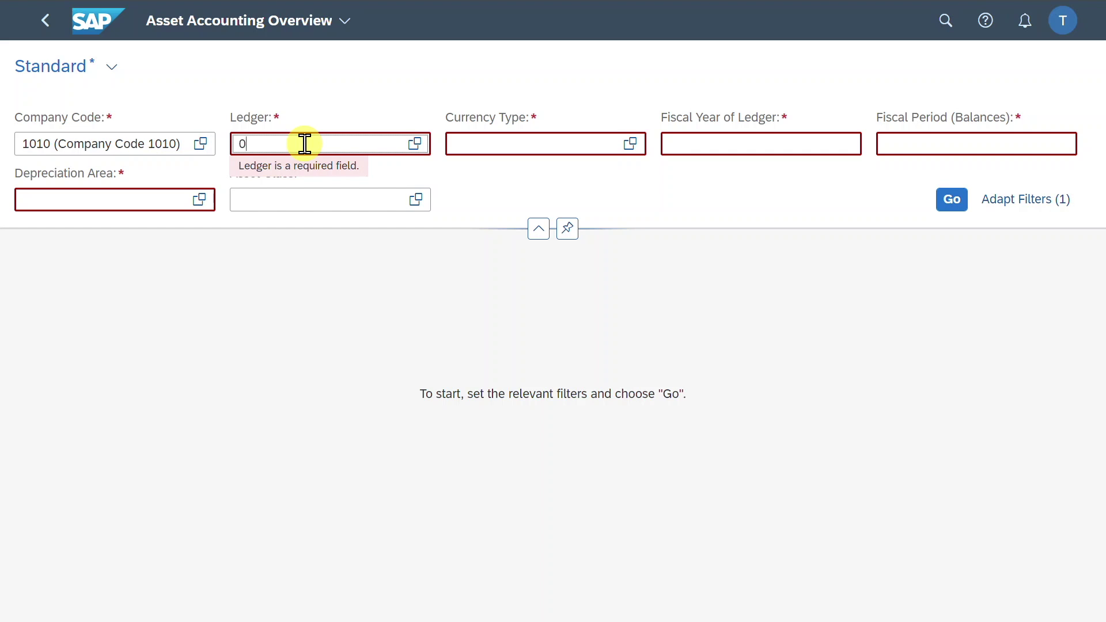
key("Tab")
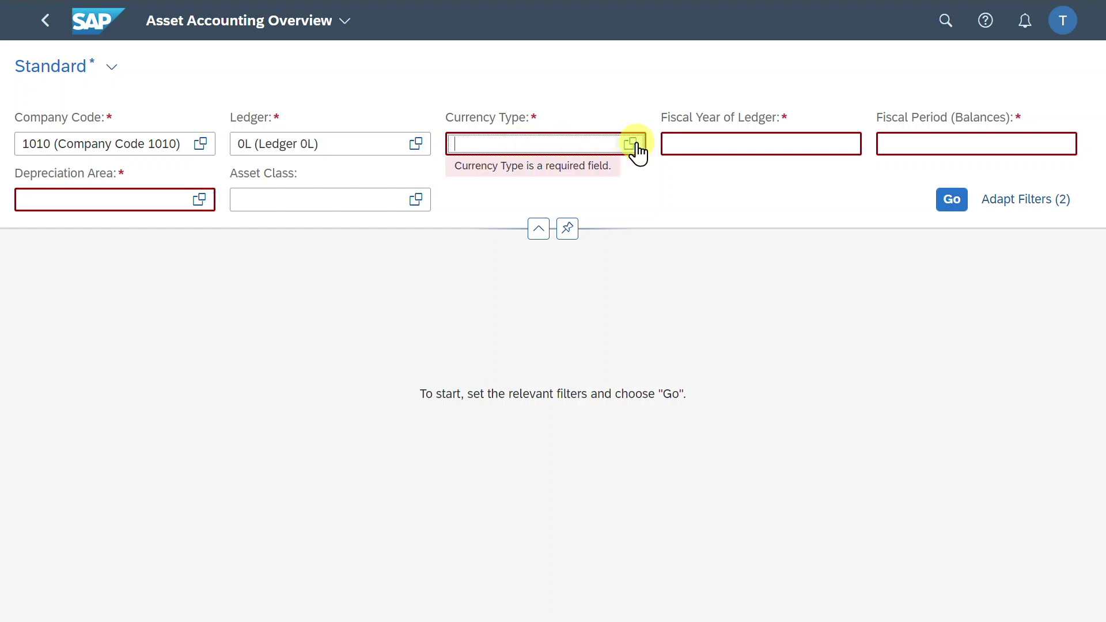
Step: Set currency type 10, fiscal year 2024, period 009 and depreciation area 01, then load the cards
type("10")
key("Tab")
key("Tab")
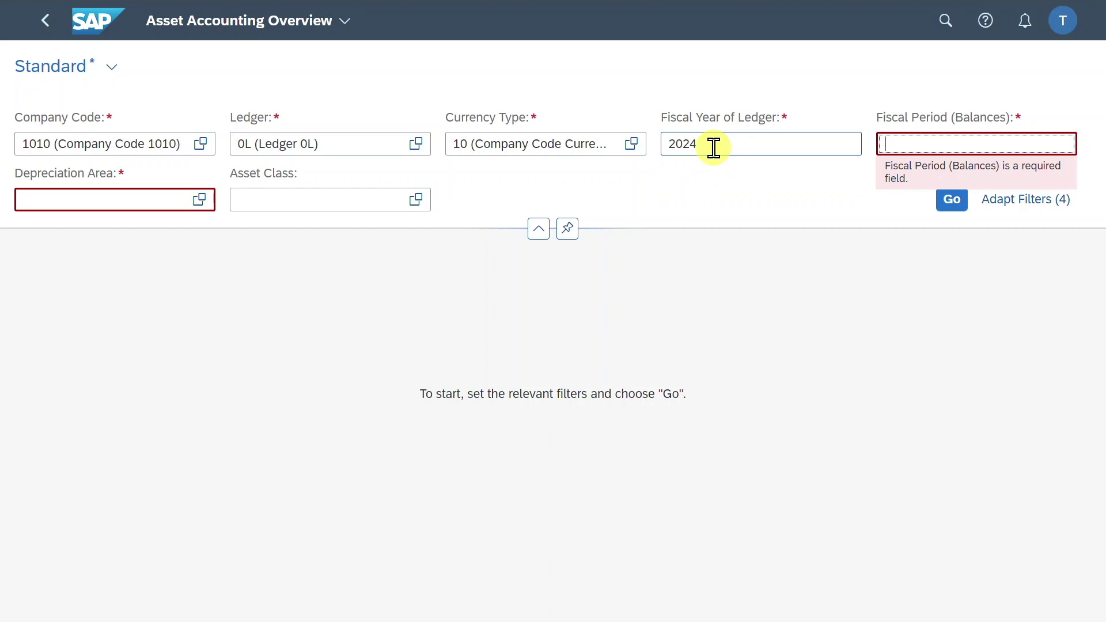
type("009")
key("Tab")
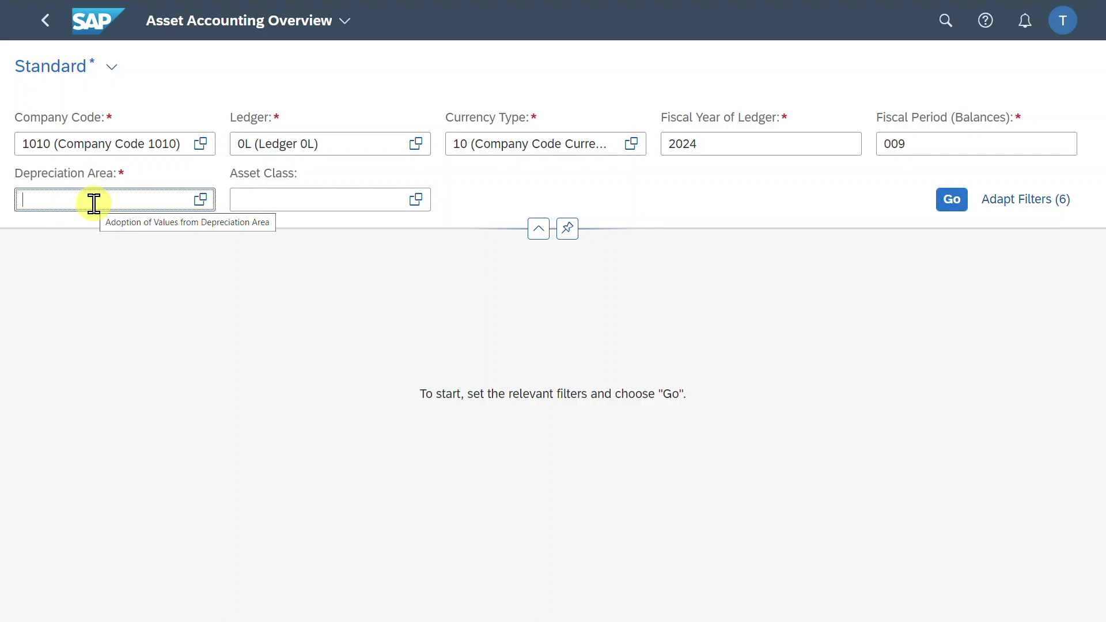
left_click(201, 200)
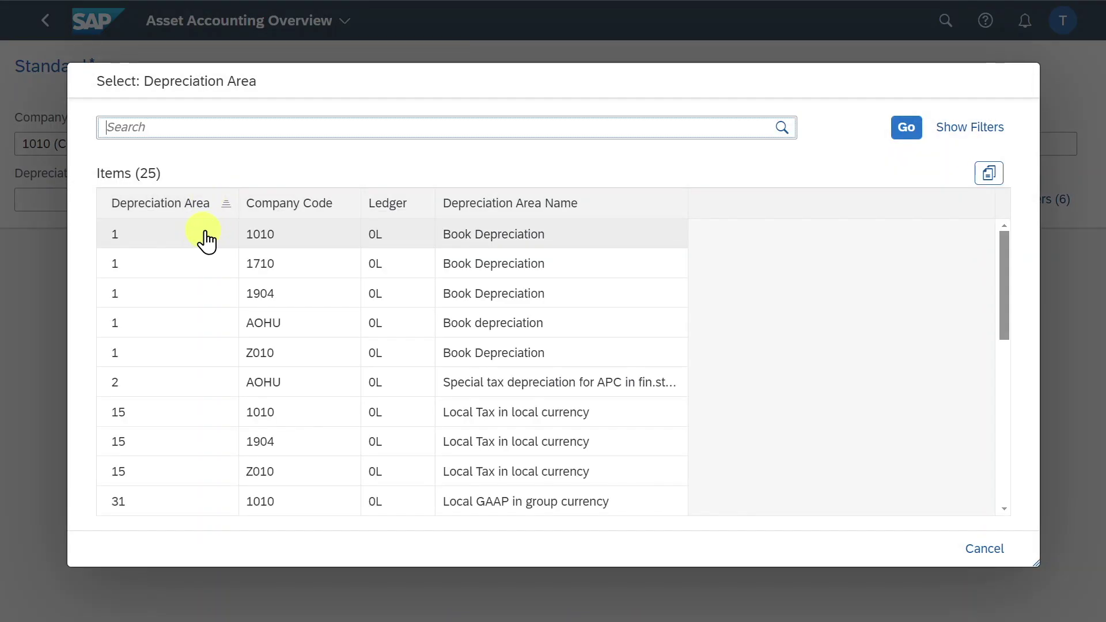
left_click(205, 239)
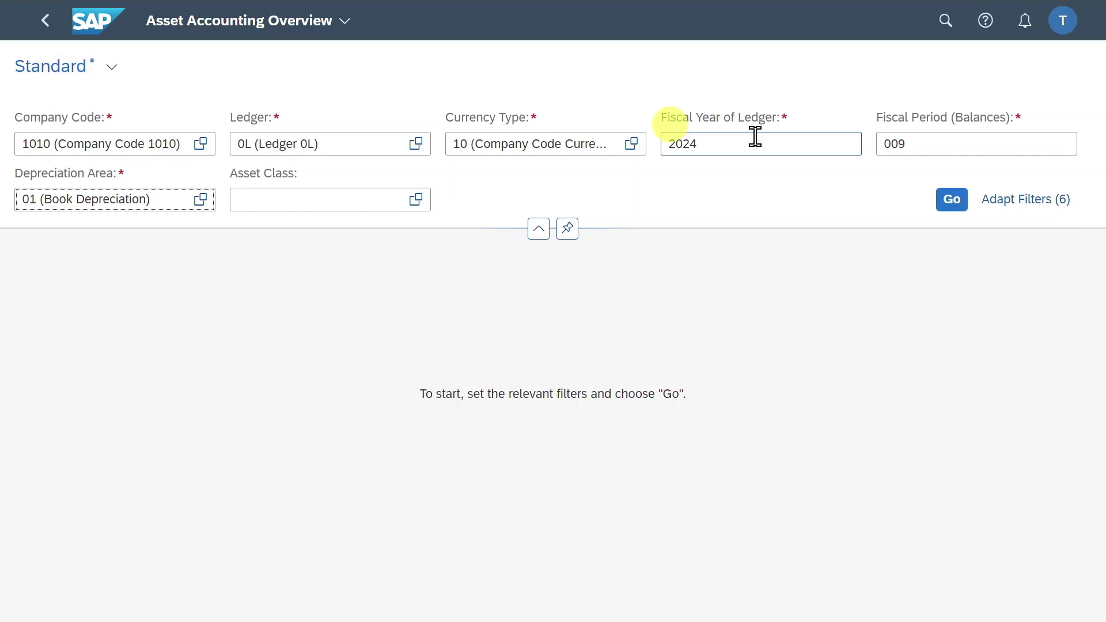
left_click(945, 199)
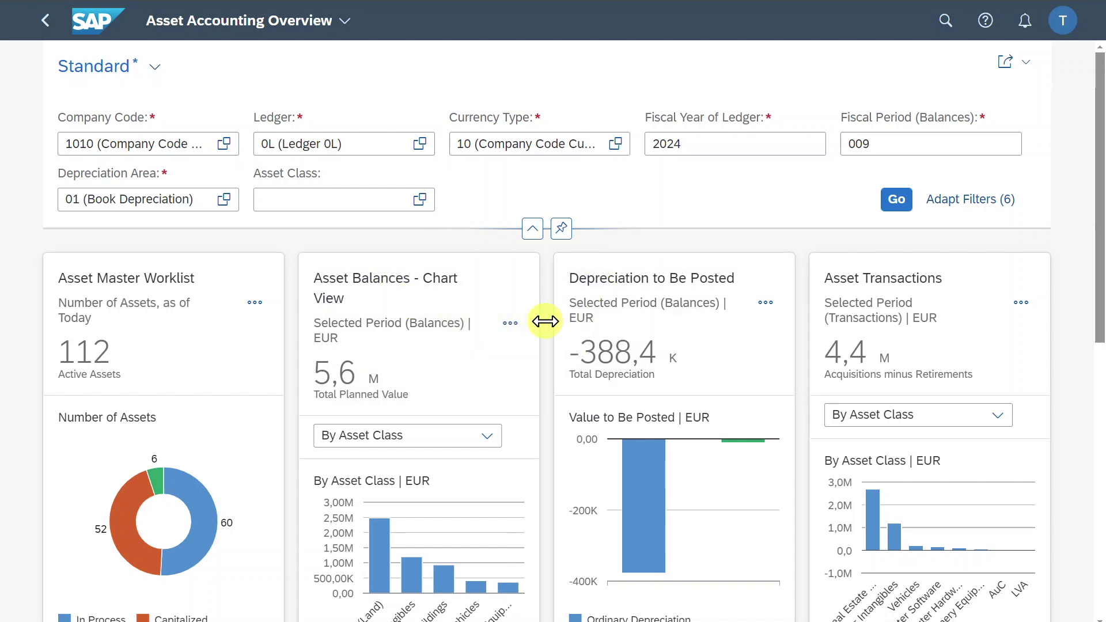
Step: Zoom the browser out to 90% and open the user avatar menu
key("ctrl+minus")
key("ctrl+minus")
key("ctrl+minus")
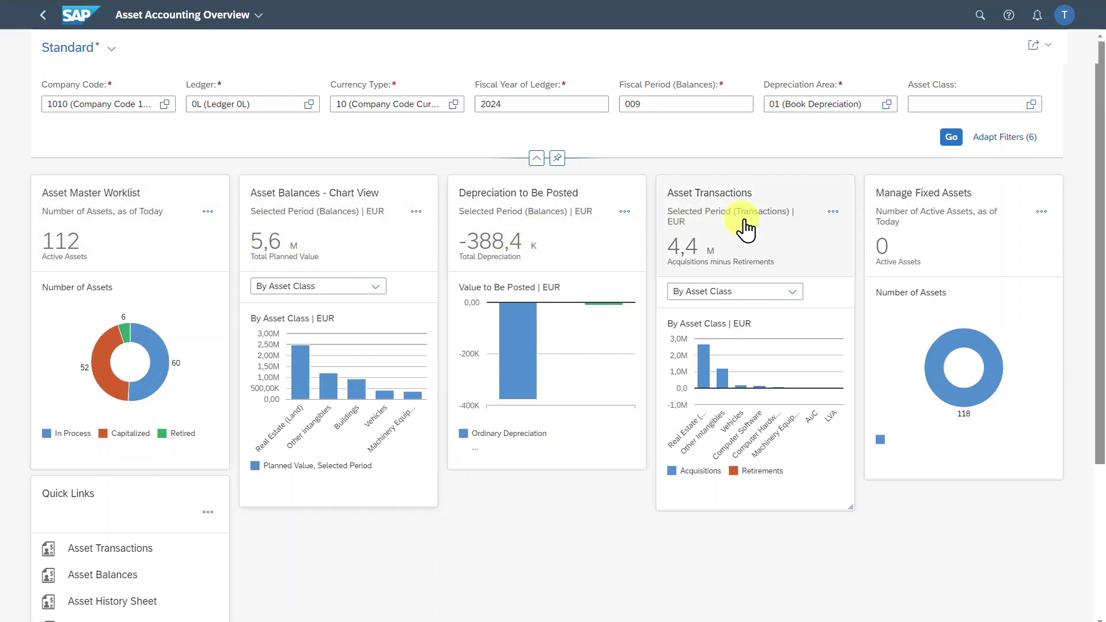
left_click(1065, 15)
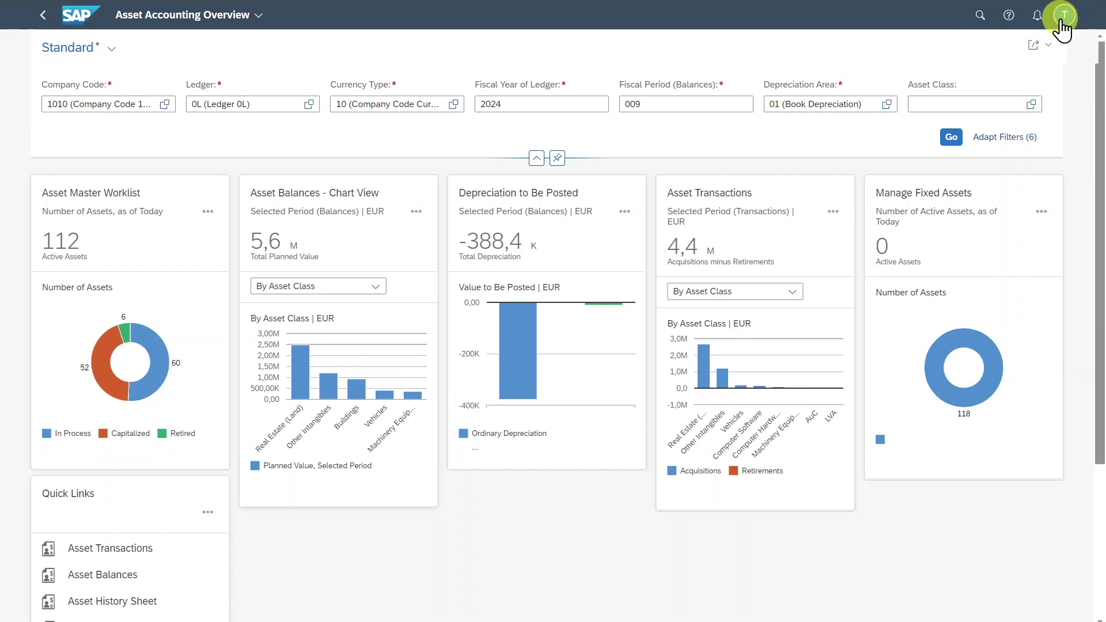
Step: Enable all 14/14 cards, adding Acquisitions, Depreciation Values, Balances, Retirements and Origin of Assets
left_click(1064, 16)
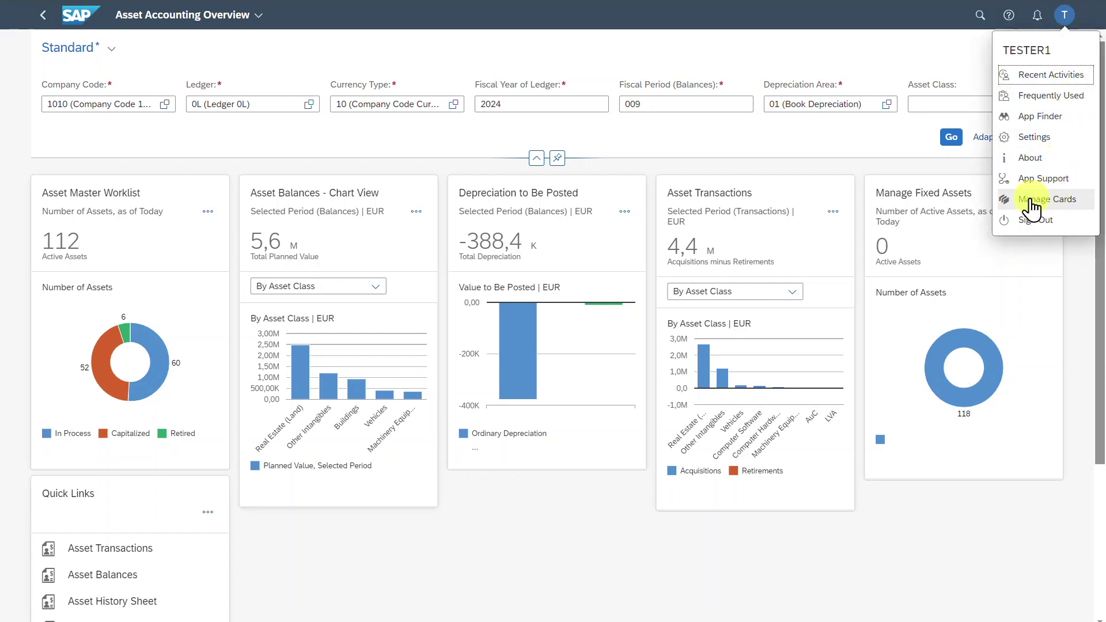
left_click(1054, 201)
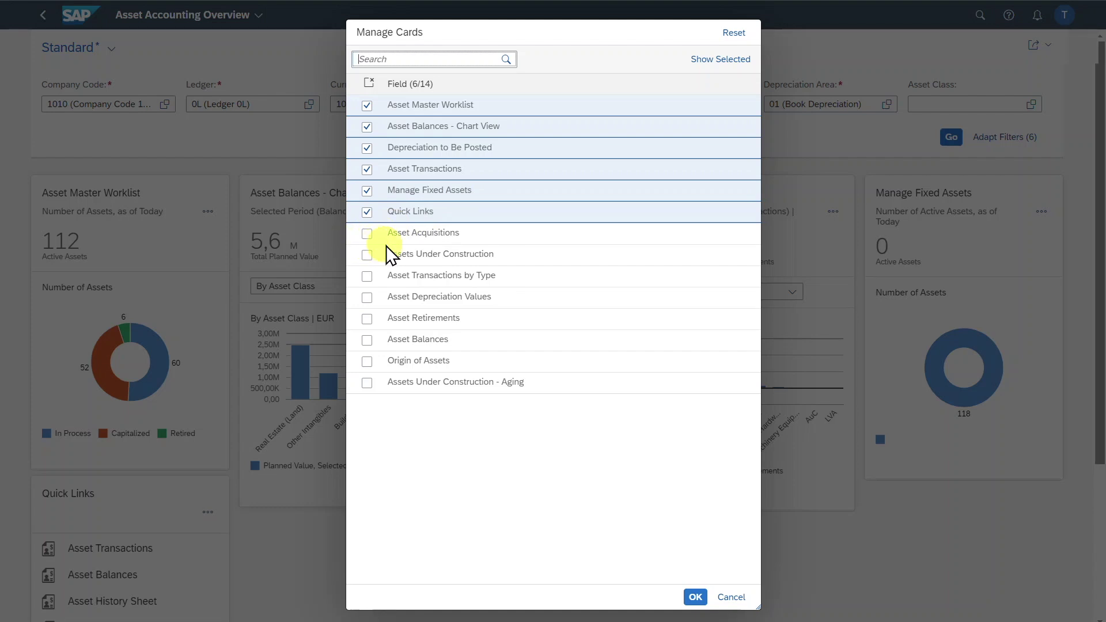
left_click(369, 233)
left_click(367, 254)
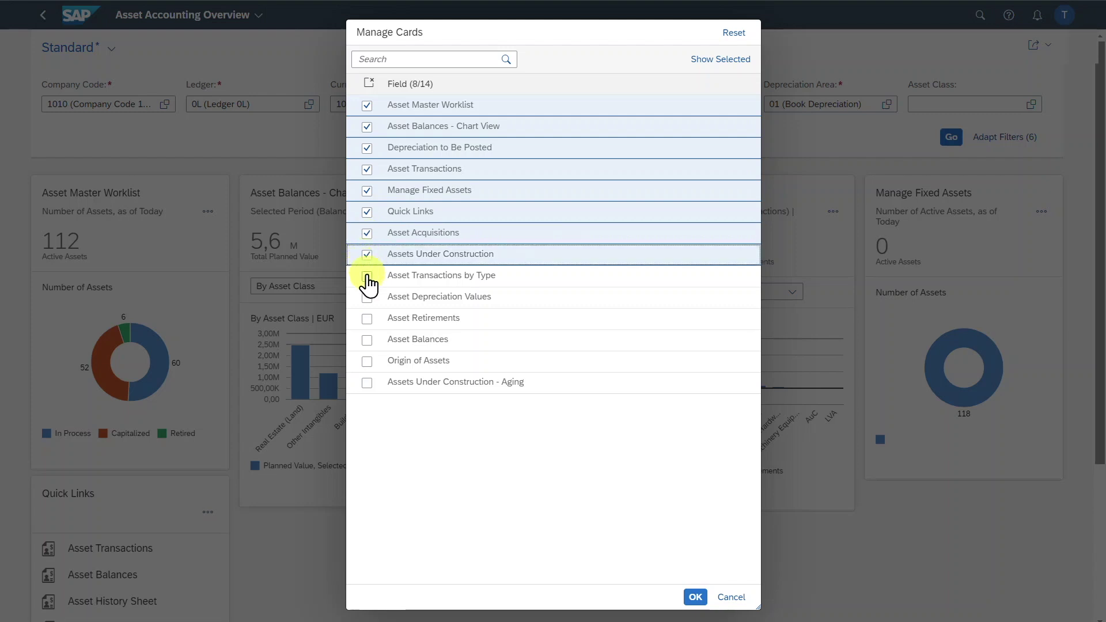
left_click(367, 276)
left_click(367, 297)
left_click(367, 318)
left_click(367, 340)
left_click(367, 361)
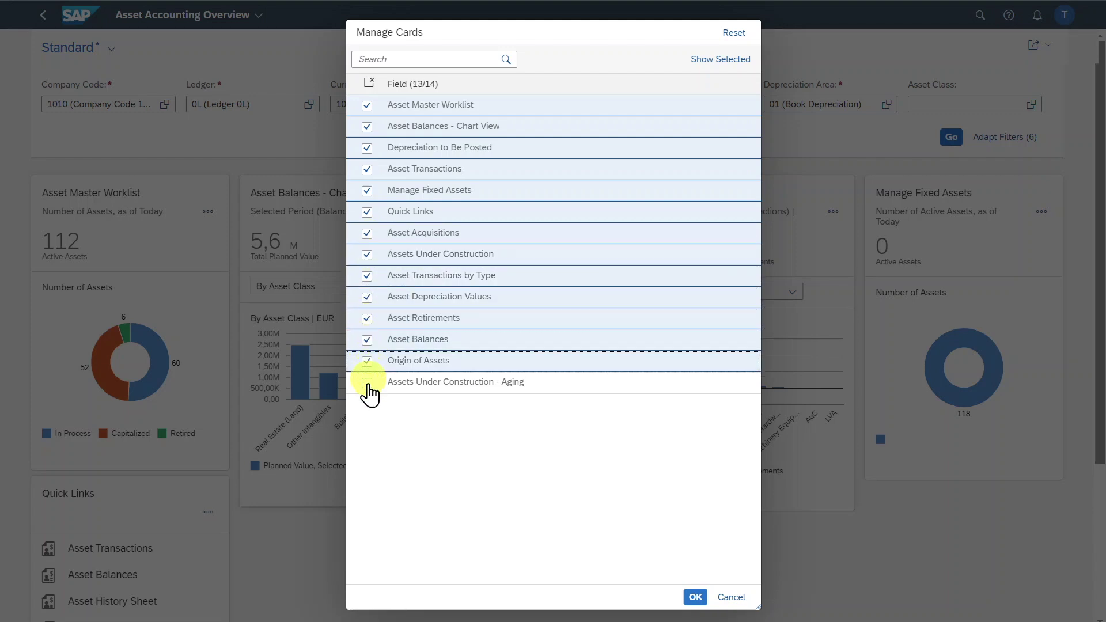
left_click(367, 382)
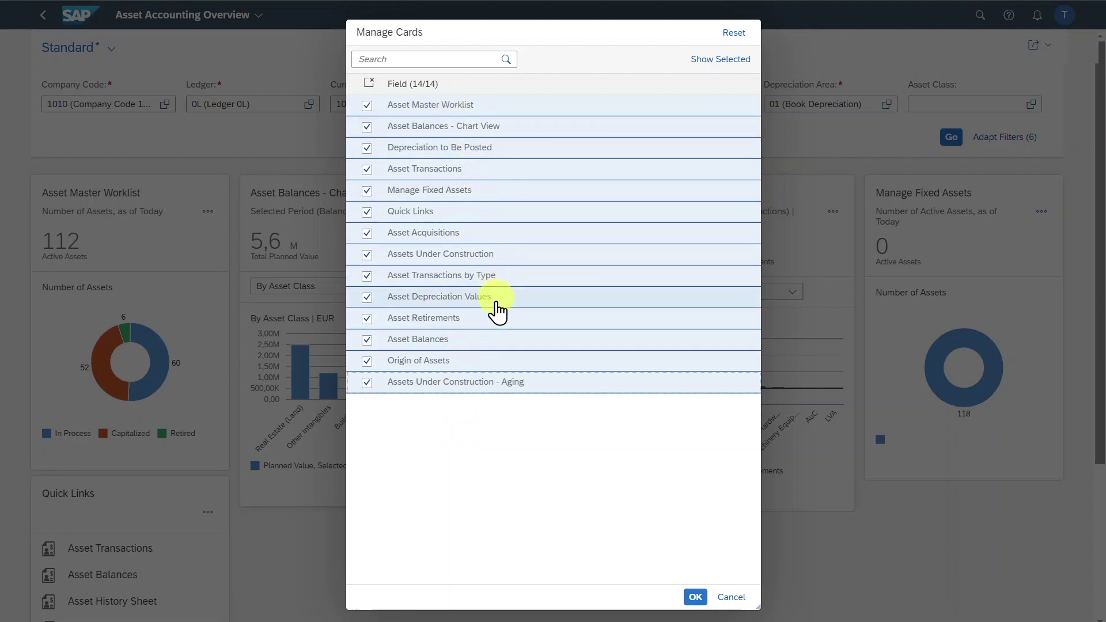
left_click(696, 597)
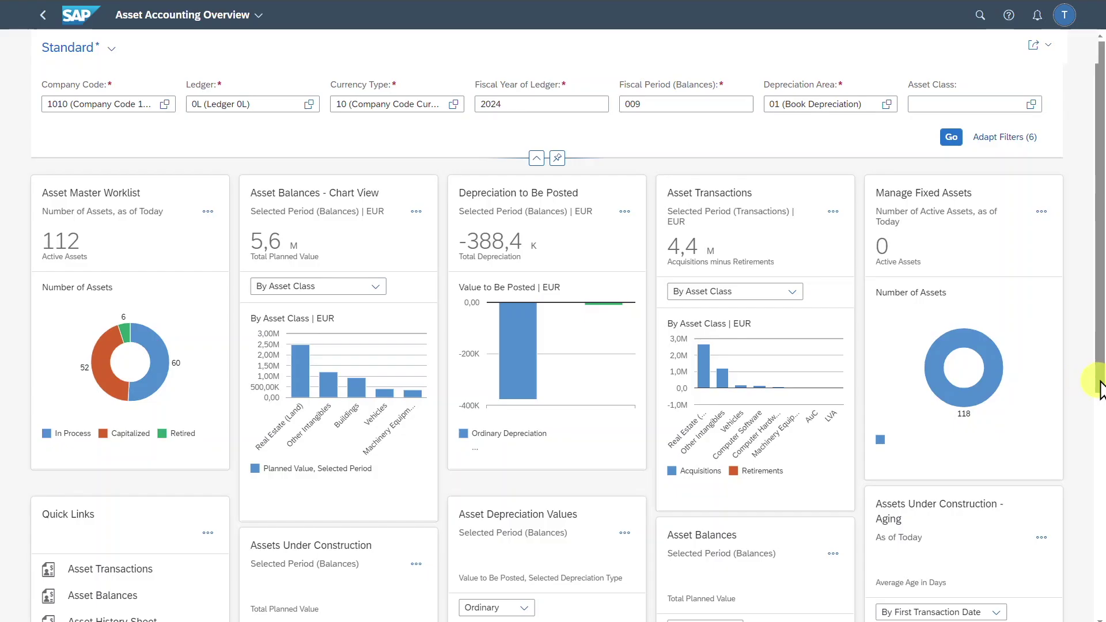
left_click_drag(1102, 373, 1101, 353)
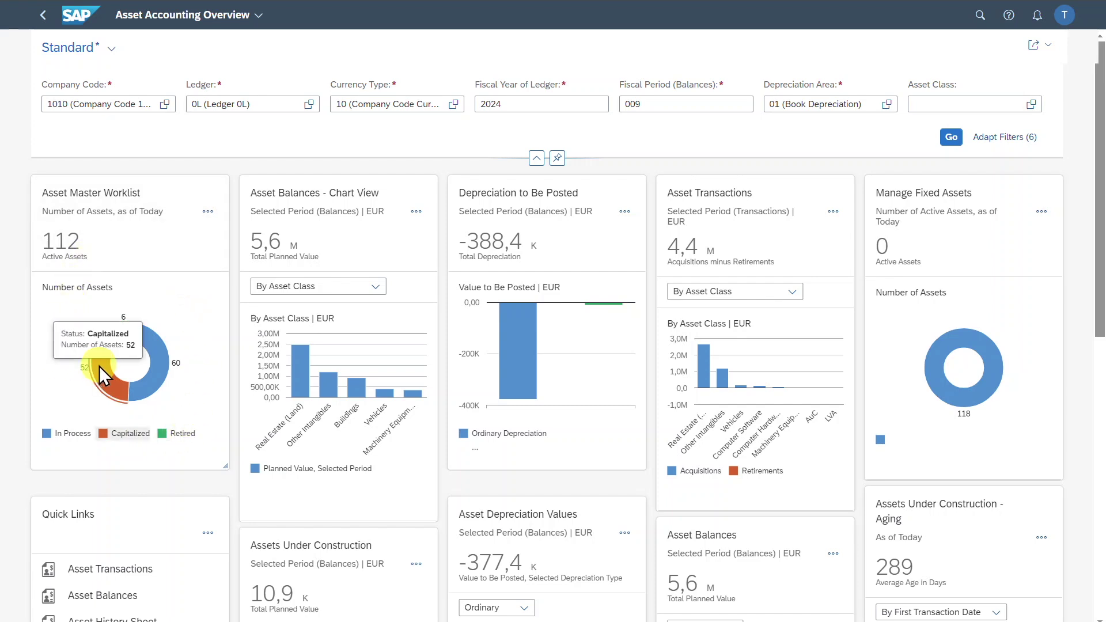
mouse_move(151, 383)
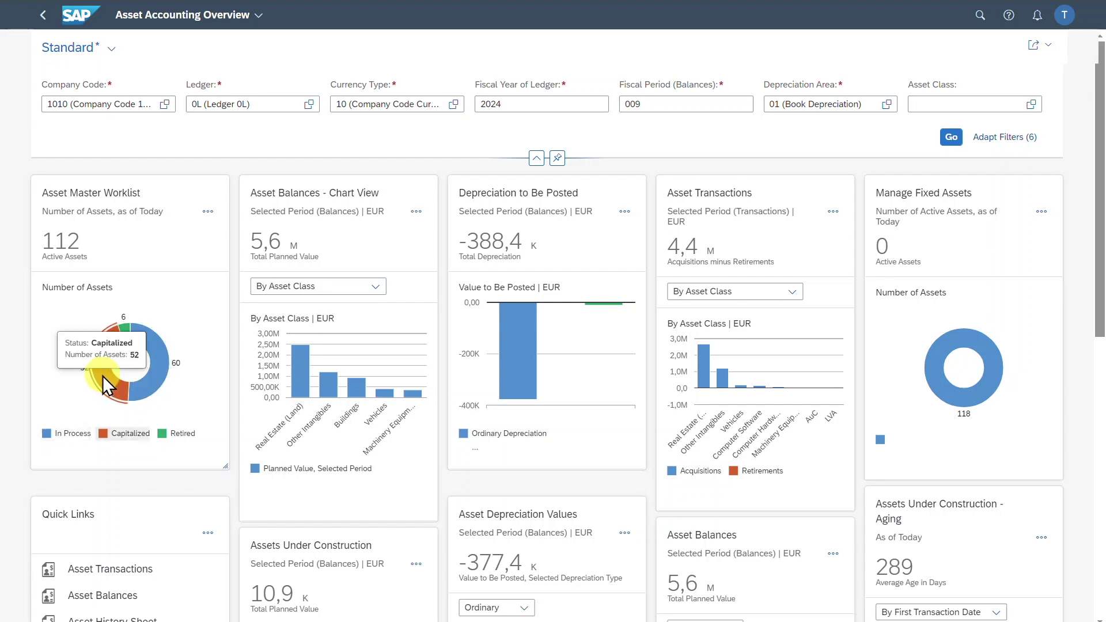
mouse_move(124, 331)
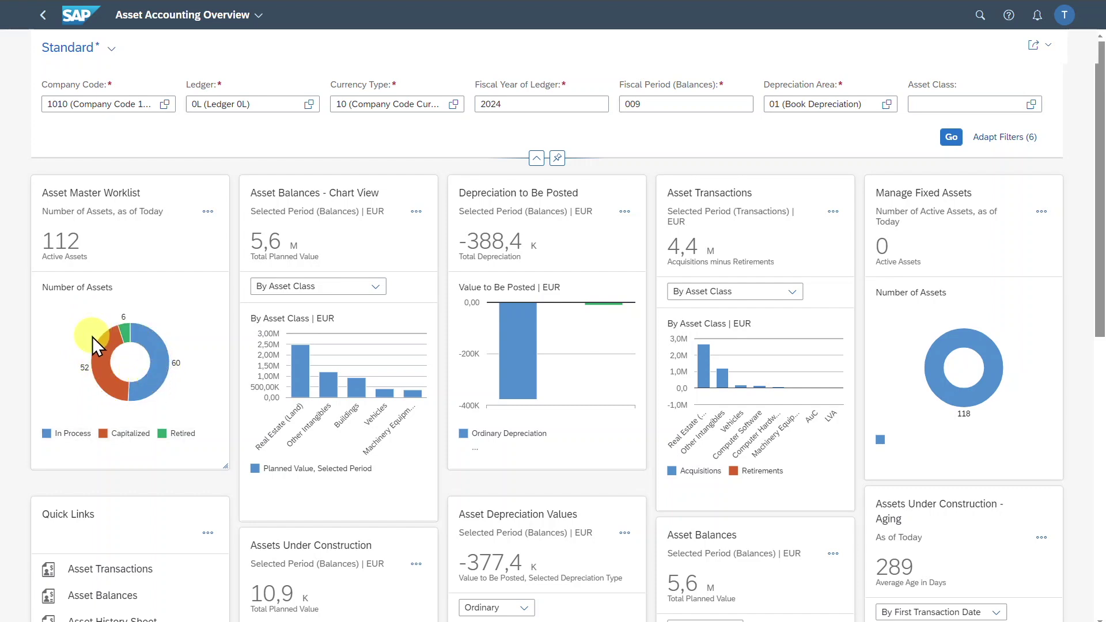
mouse_move(99, 359)
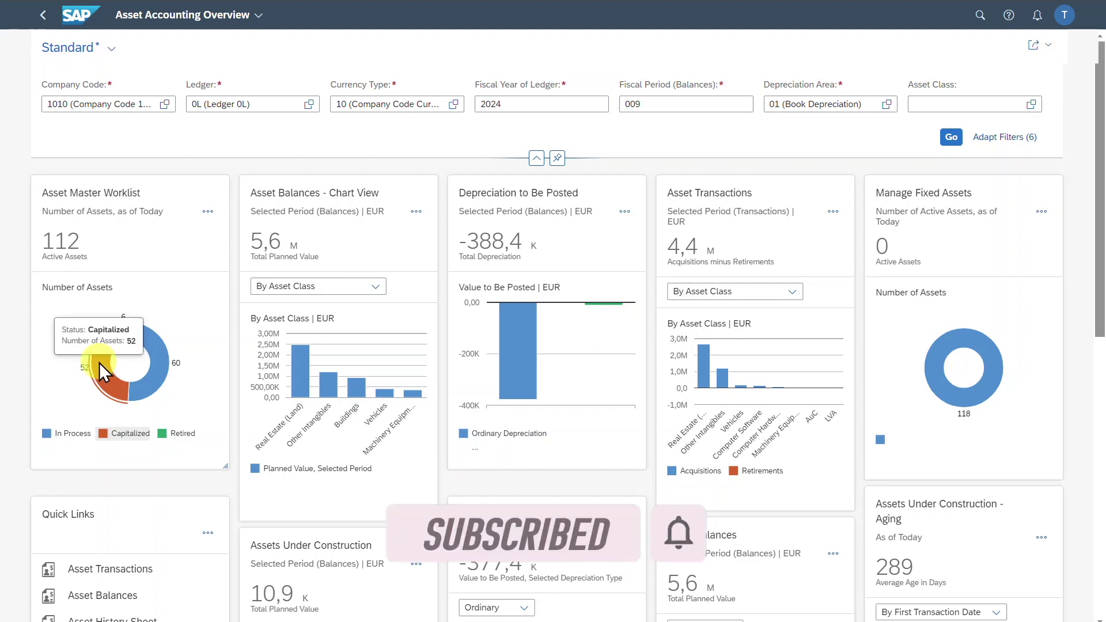
left_click(99, 361)
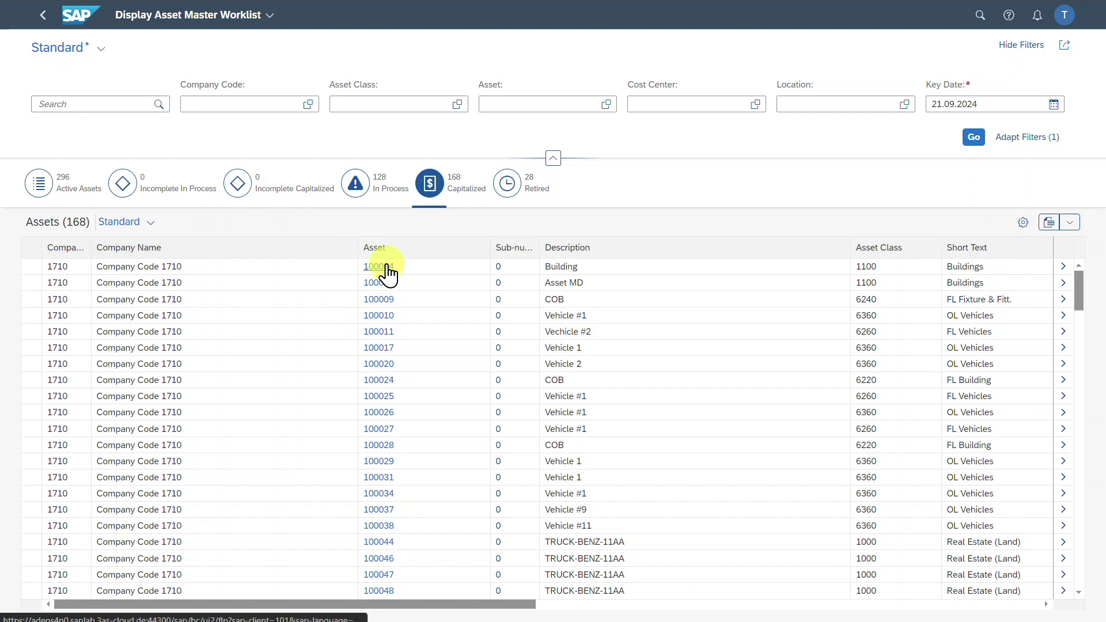
Step: Check asset 100004's quick view, scroll the worklist right, and return to the overview
left_click(380, 266)
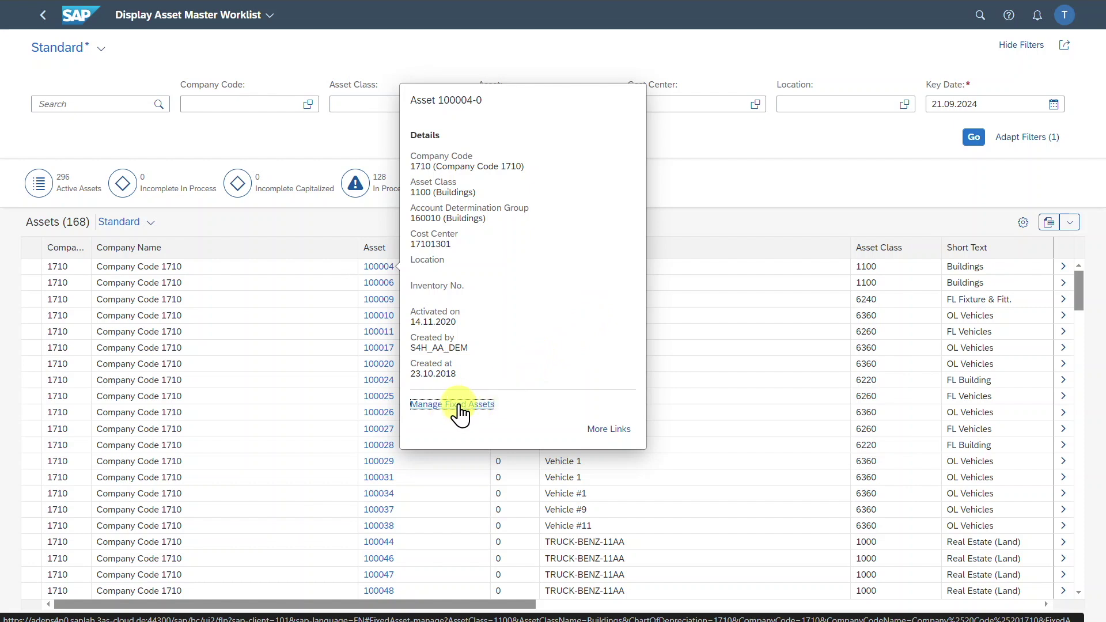
left_click_drag(490, 605, 1027, 616)
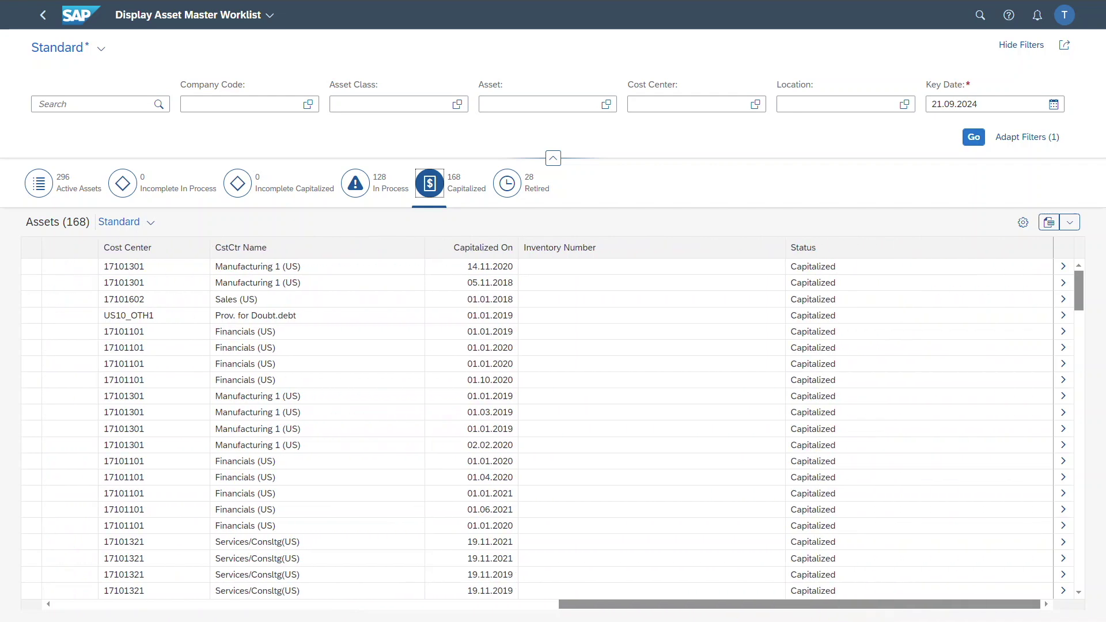
left_click(42, 15)
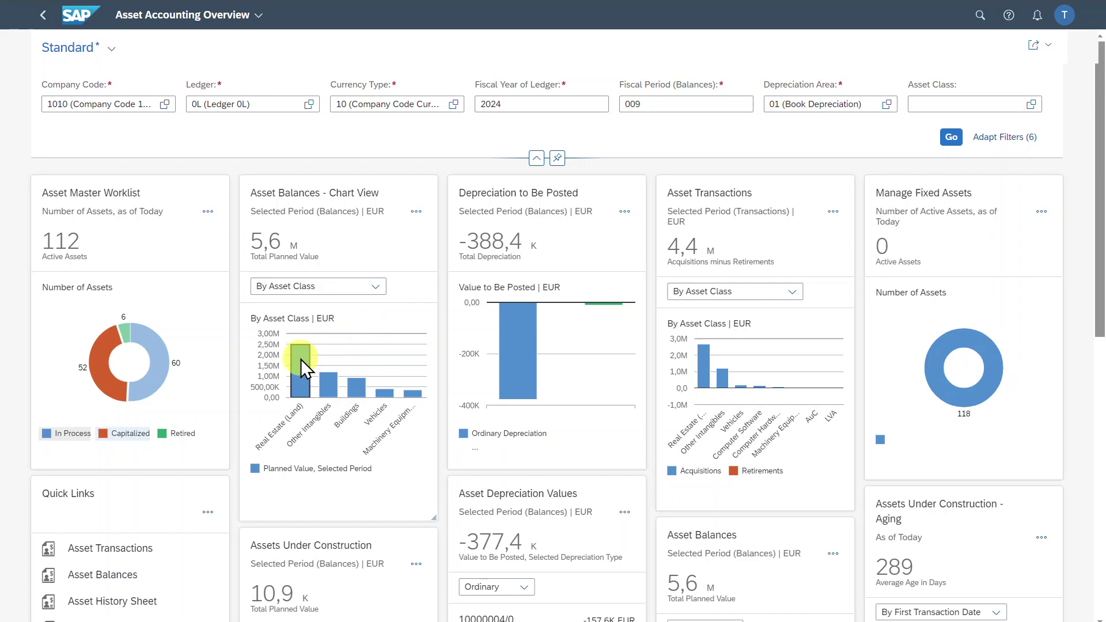
Step: Regroup Asset Balances by Account Determination, revert to By Asset Class, then open its analysis
mouse_move(331, 386)
left_click(375, 286)
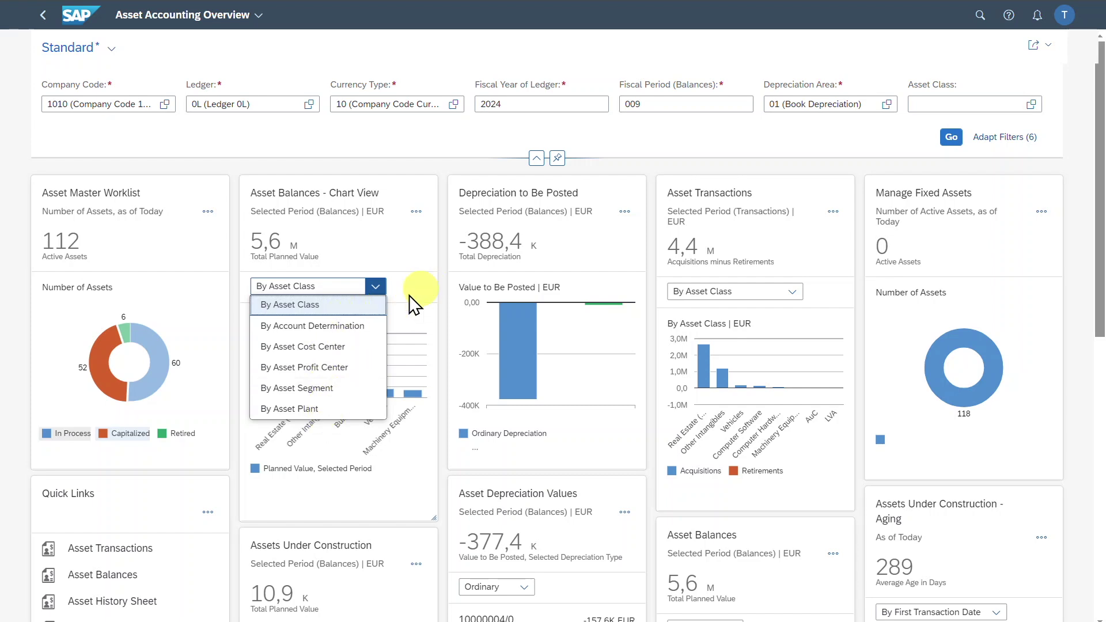
left_click(362, 325)
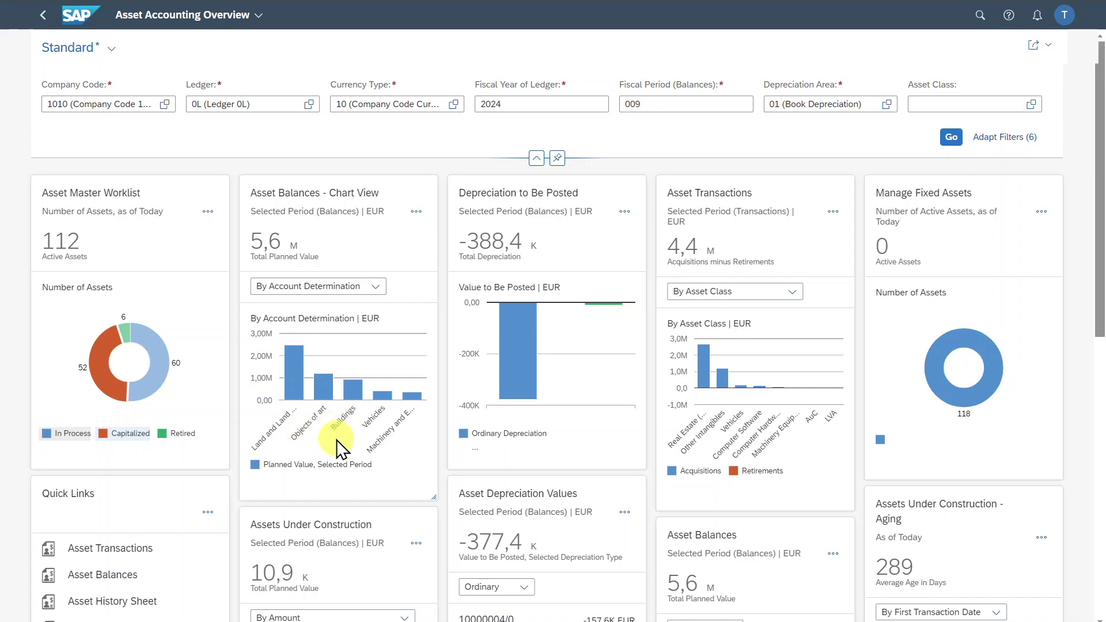
left_click(365, 286)
left_click(339, 308)
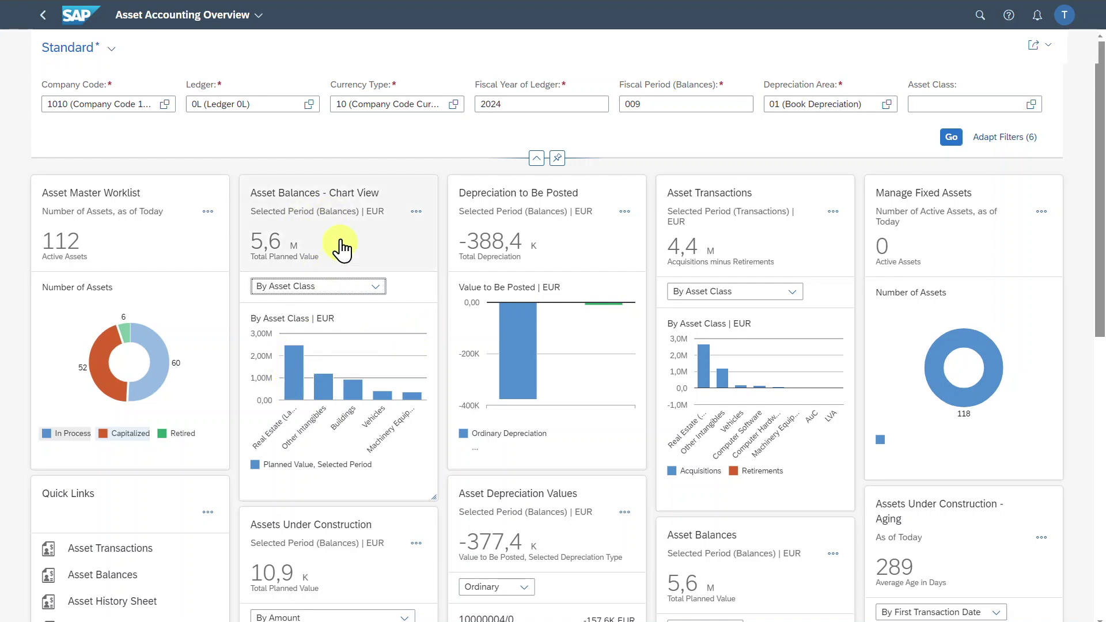
left_click(326, 217)
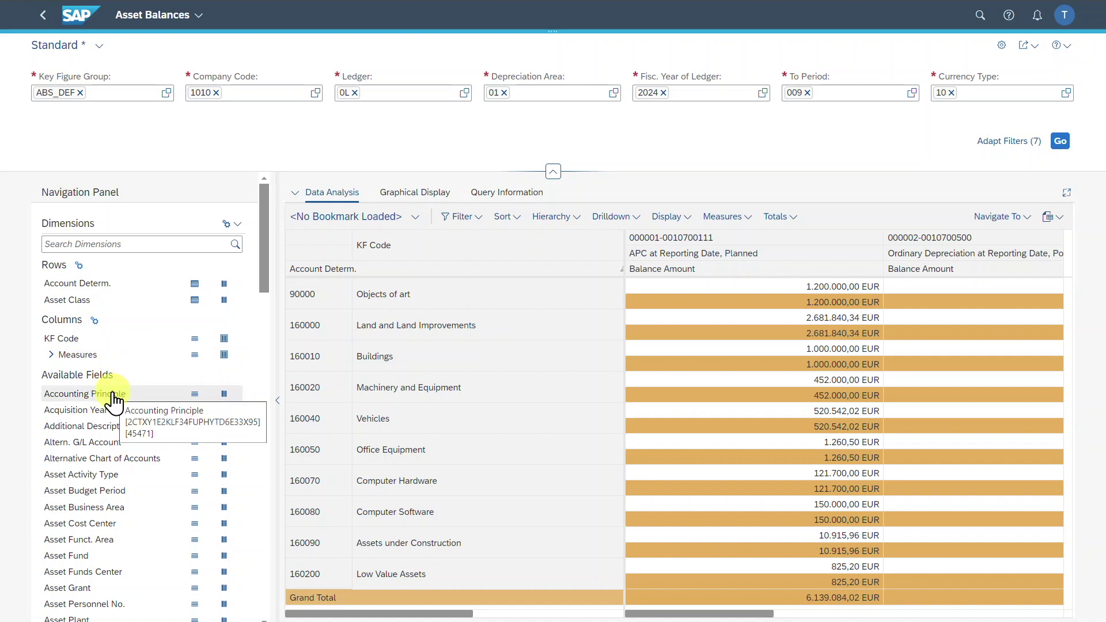
Step: Add Accounting Principle to columns and Acquisition Year to rows, then return to the overview
left_click_drag(113, 394, 92, 360)
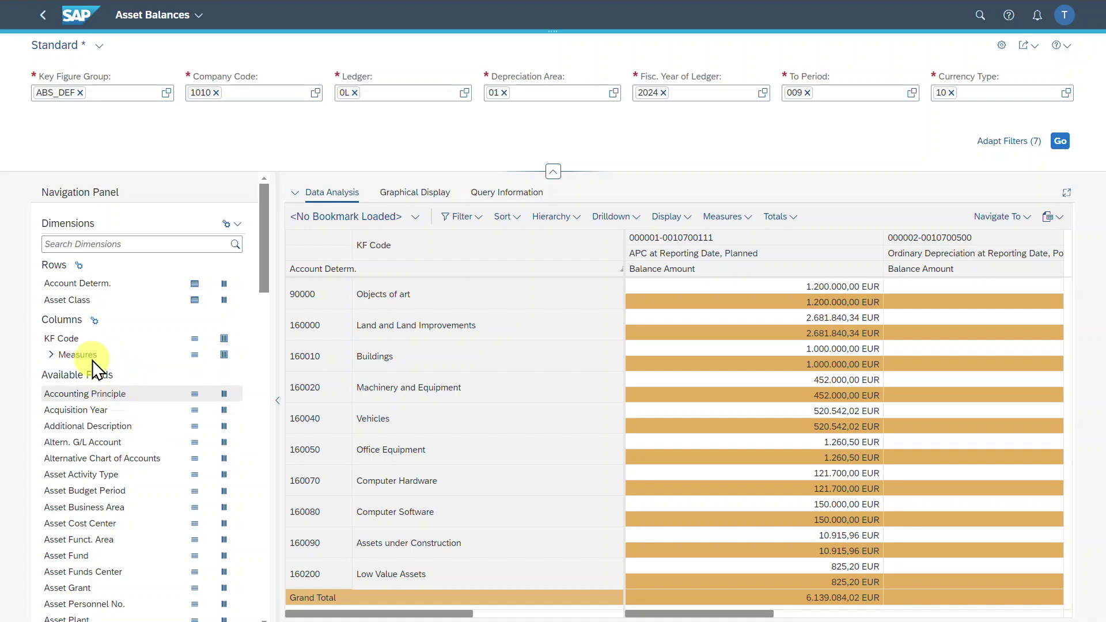
left_click_drag(66, 414, 99, 307)
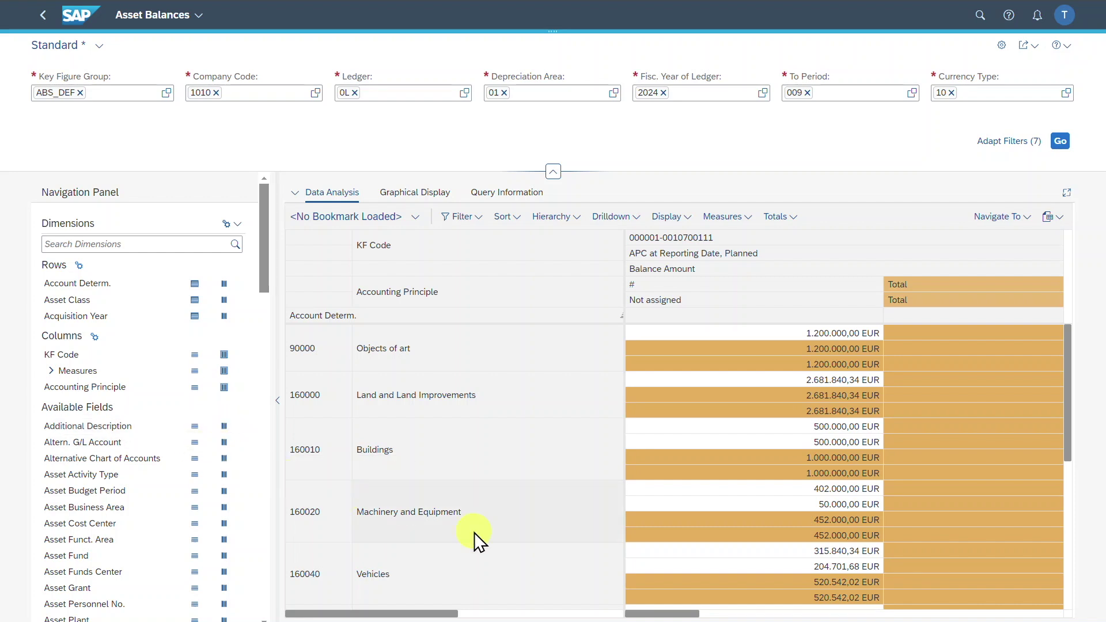
left_click_drag(437, 615, 259, 185)
left_click(45, 22)
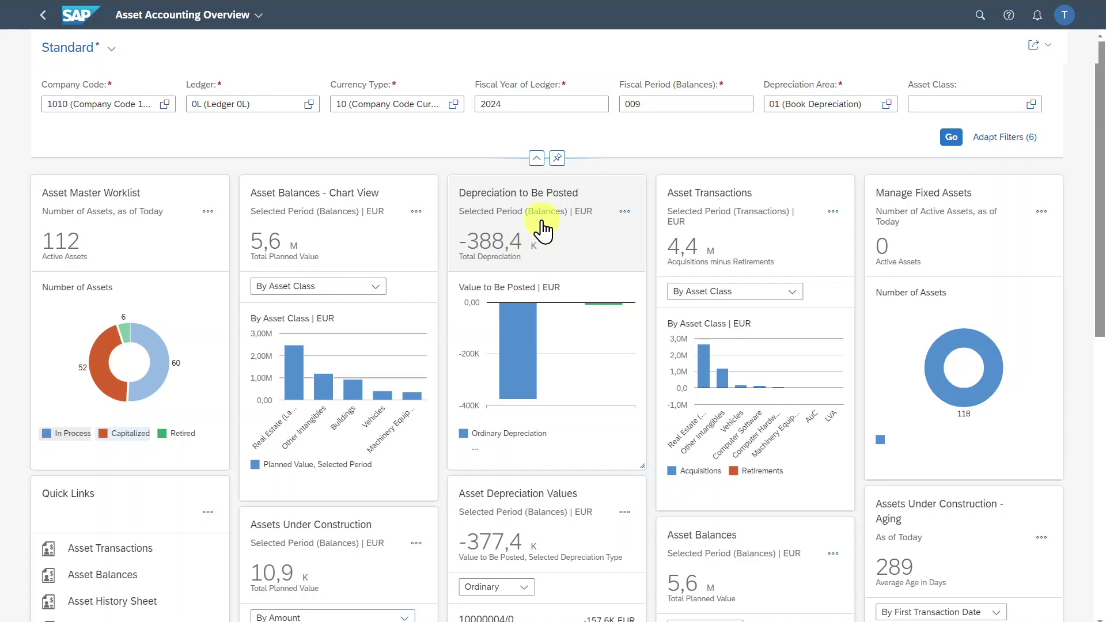
Step: Drill from the Ordinary Depreciation bar of Depreciation to Be Posted into Asset Balances
mouse_move(514, 354)
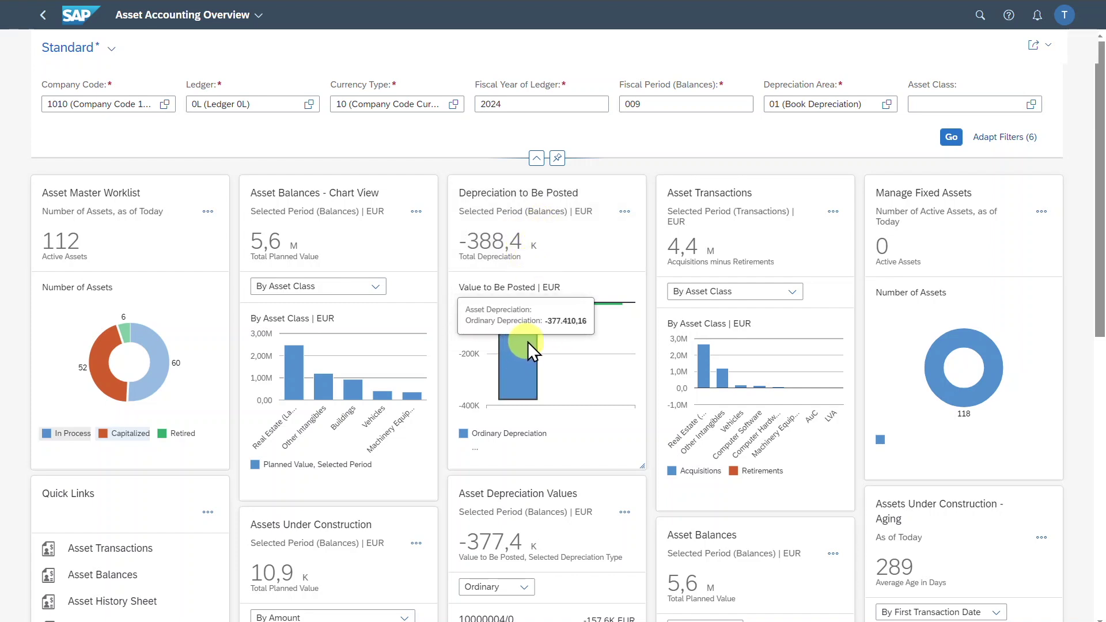
mouse_move(614, 304)
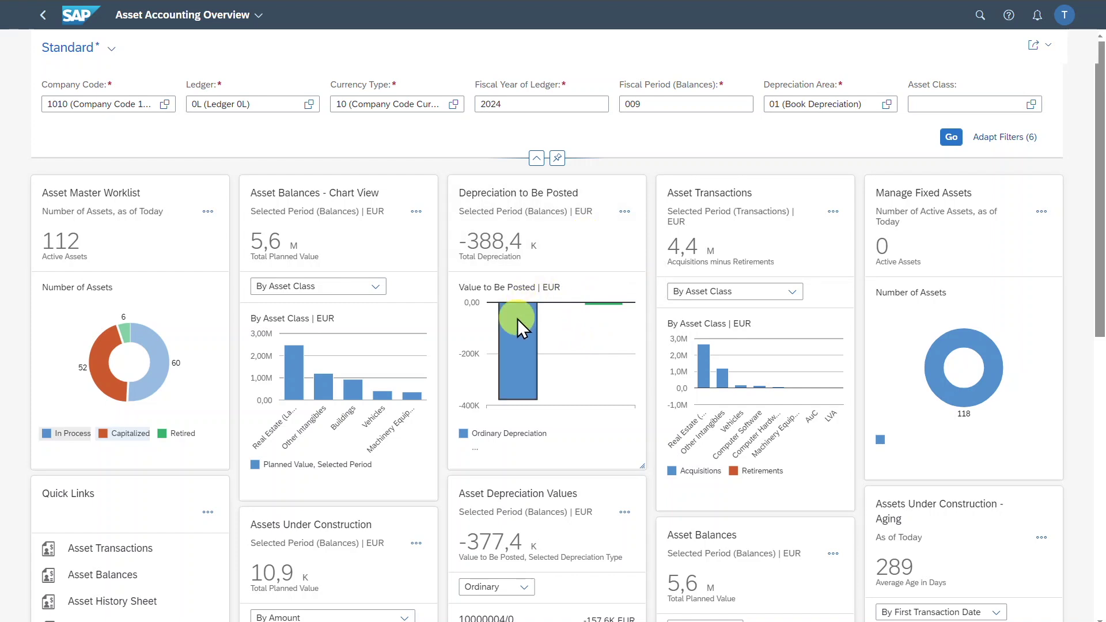
mouse_move(518, 319)
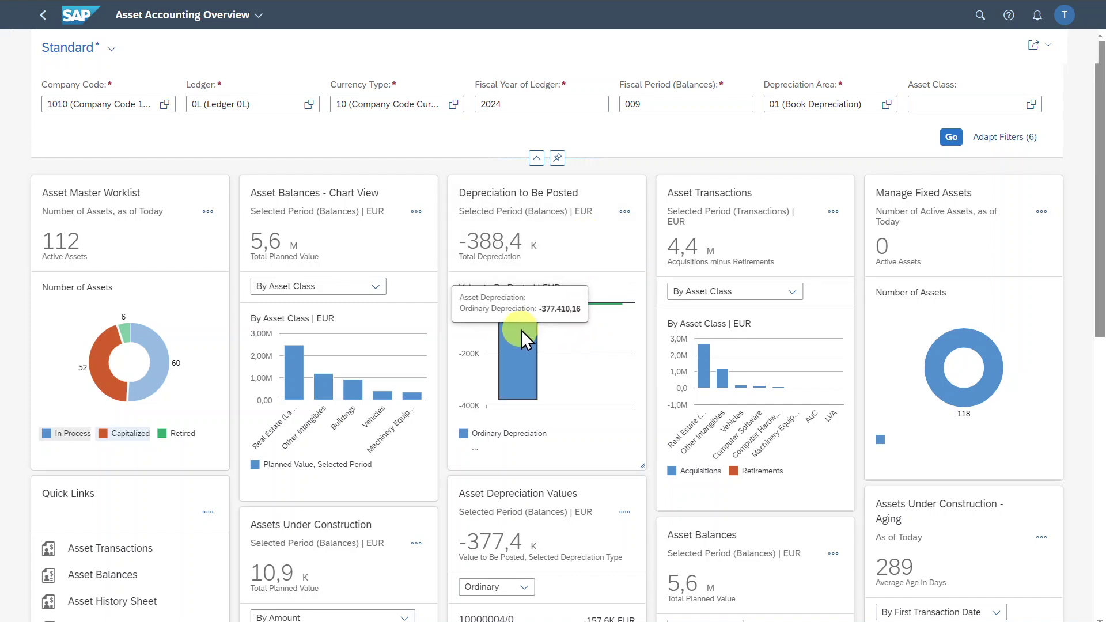
left_click(522, 331)
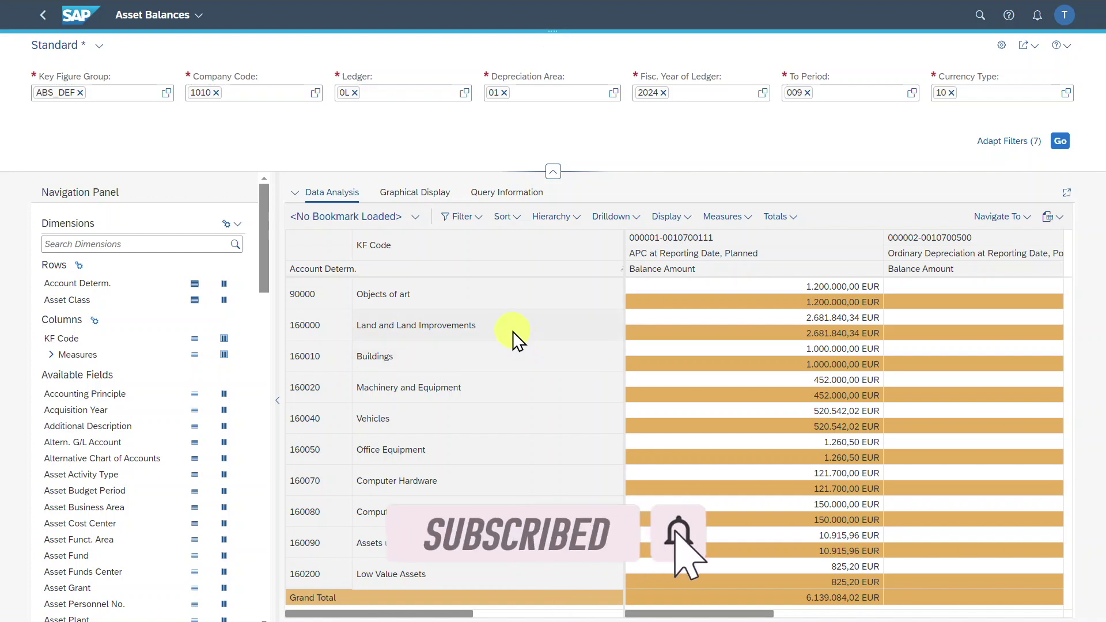
Step: Go back, review the Asset Transactions breakdown options keeping By Asset Class, and open that app
left_click(43, 15)
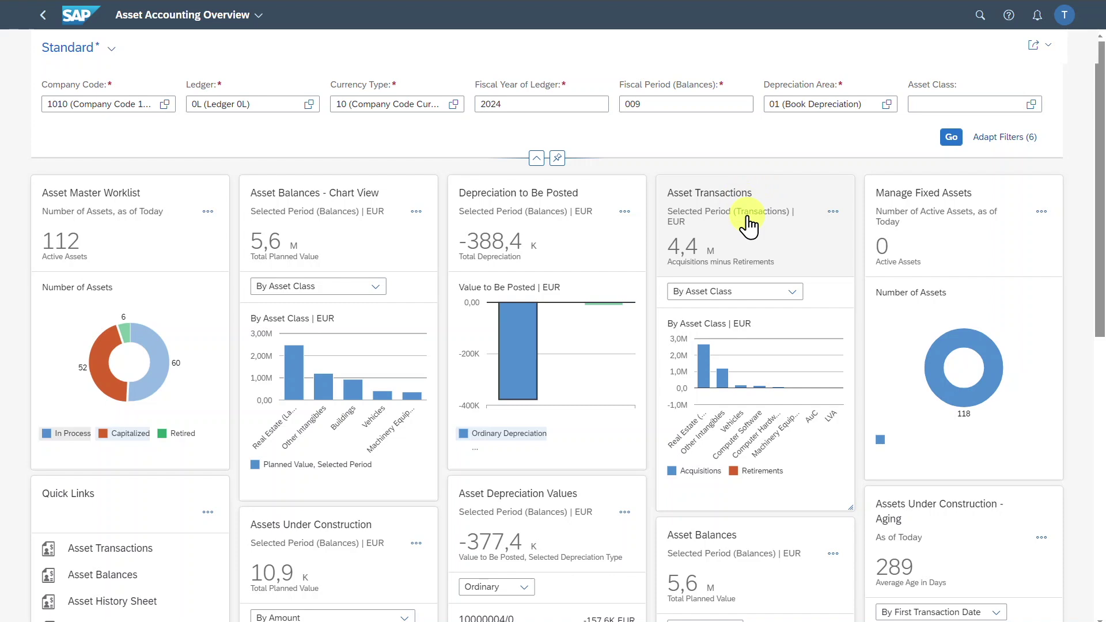
left_click(794, 292)
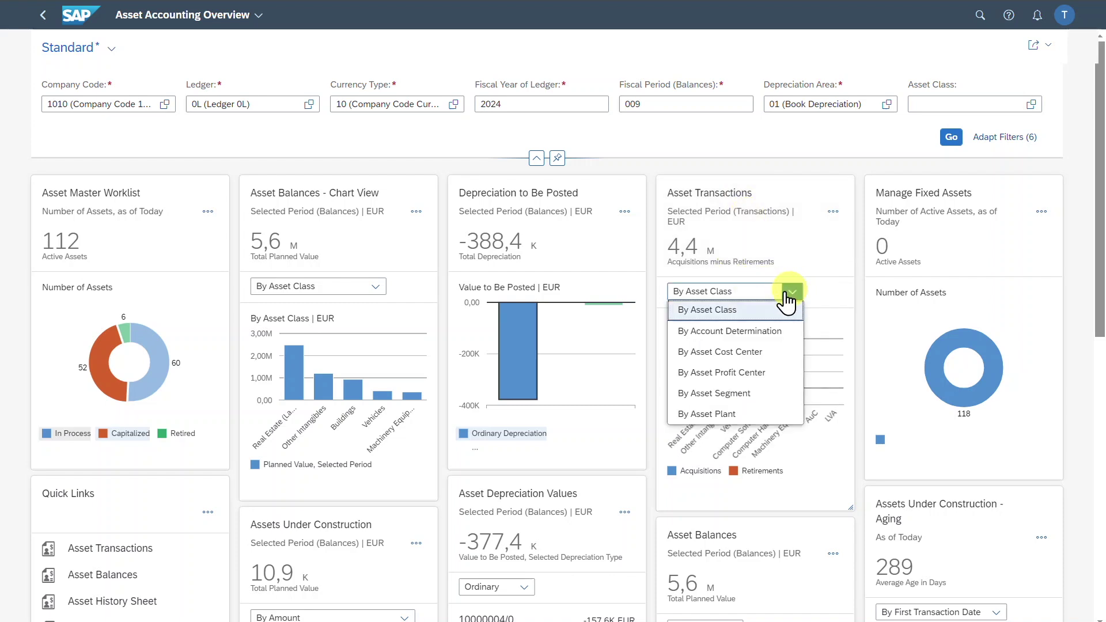
left_click(794, 291)
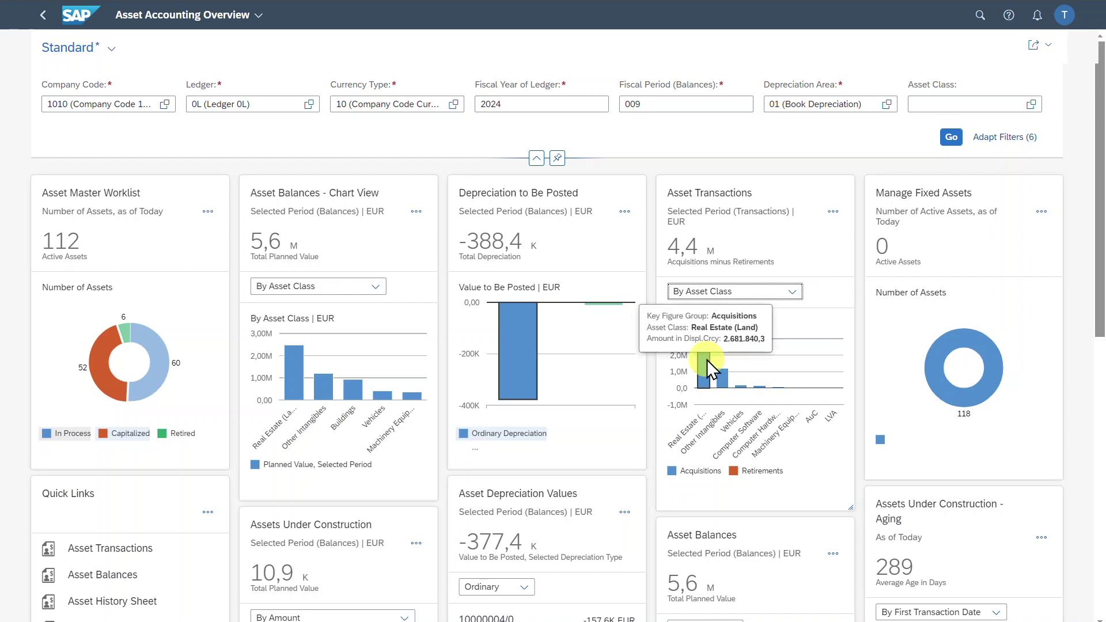
left_click(728, 212)
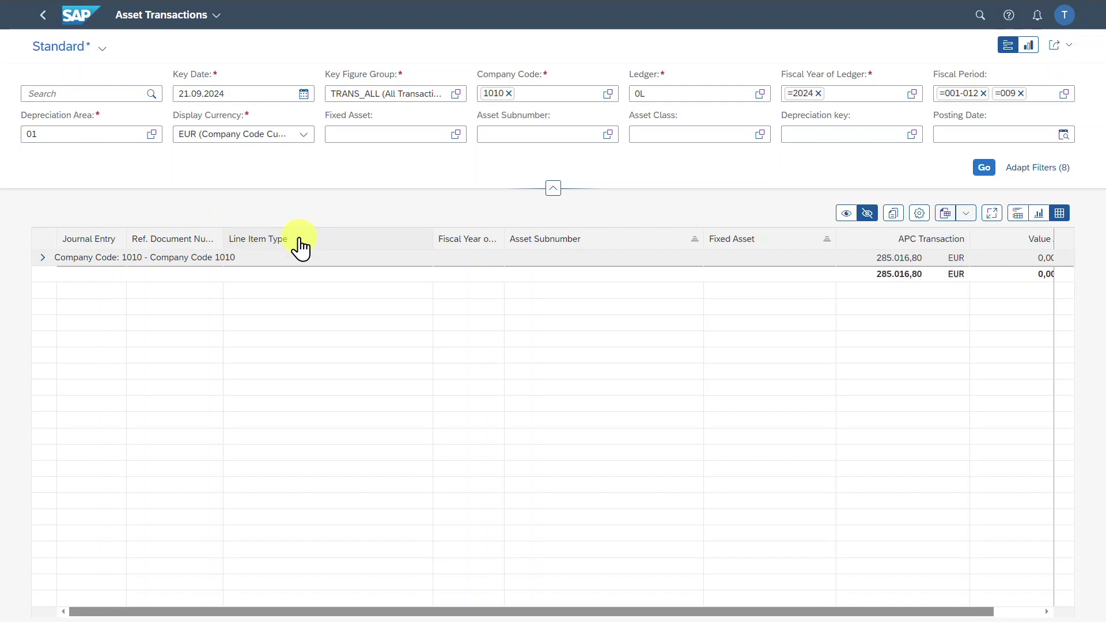
Step: Expand the Company Code 1010 group and all levels of Asset Transactions, then return to the overview
mouse_move(223, 230)
left_click(42, 259)
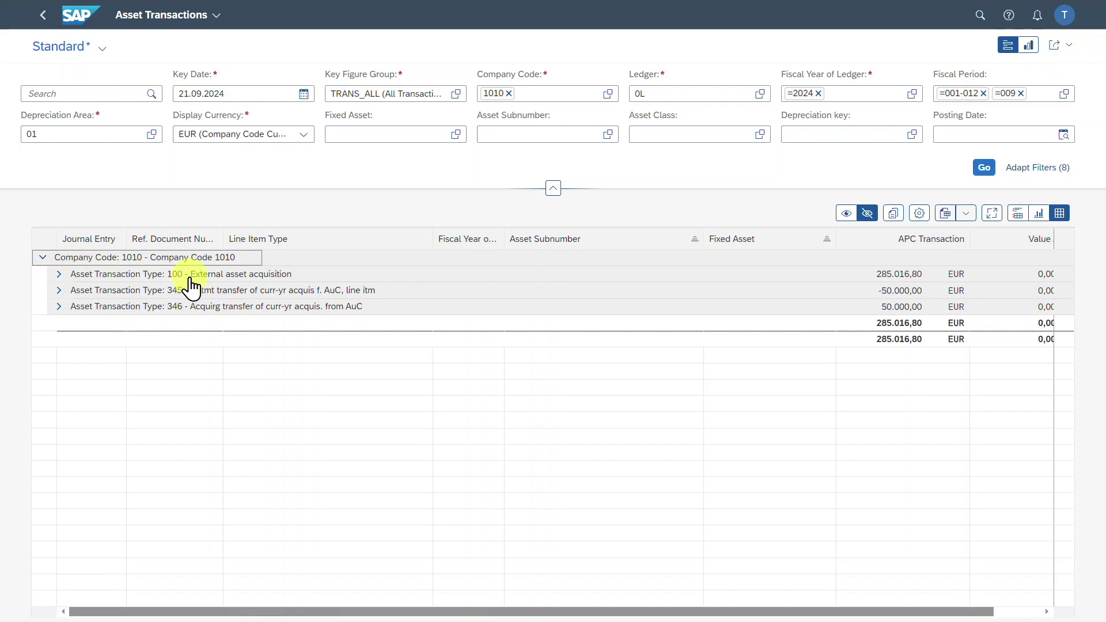
right_click(41, 259)
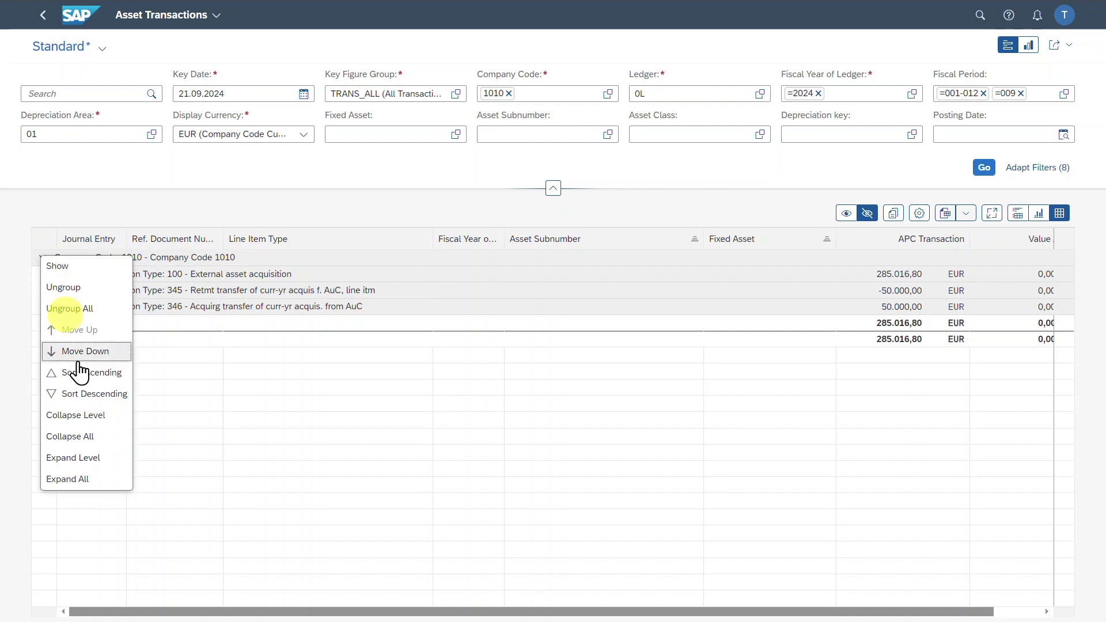
left_click(79, 484)
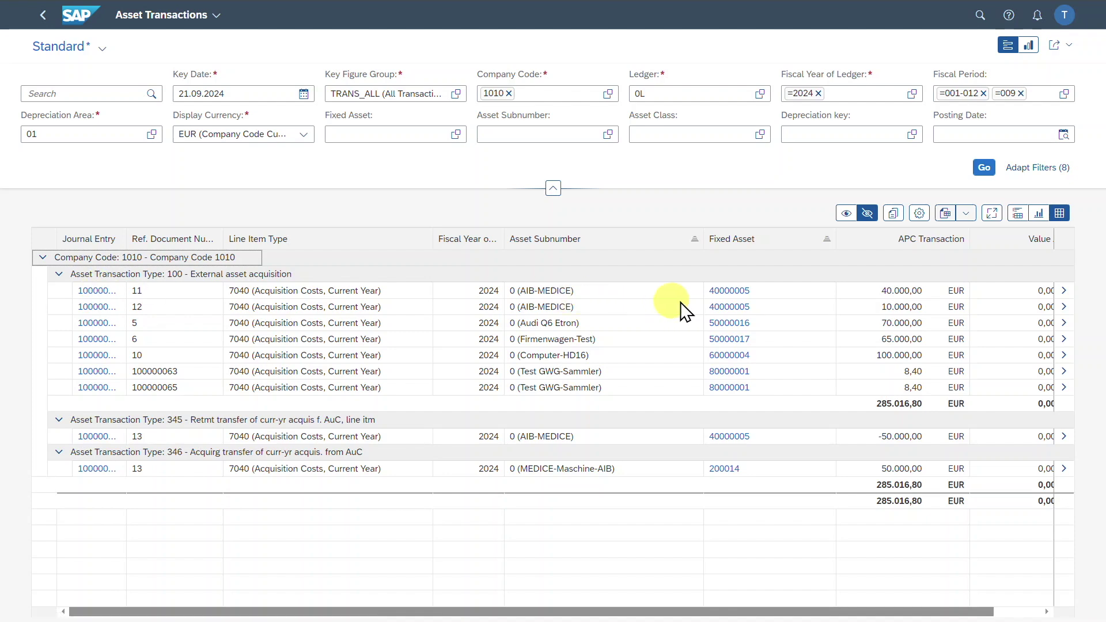
left_click(43, 15)
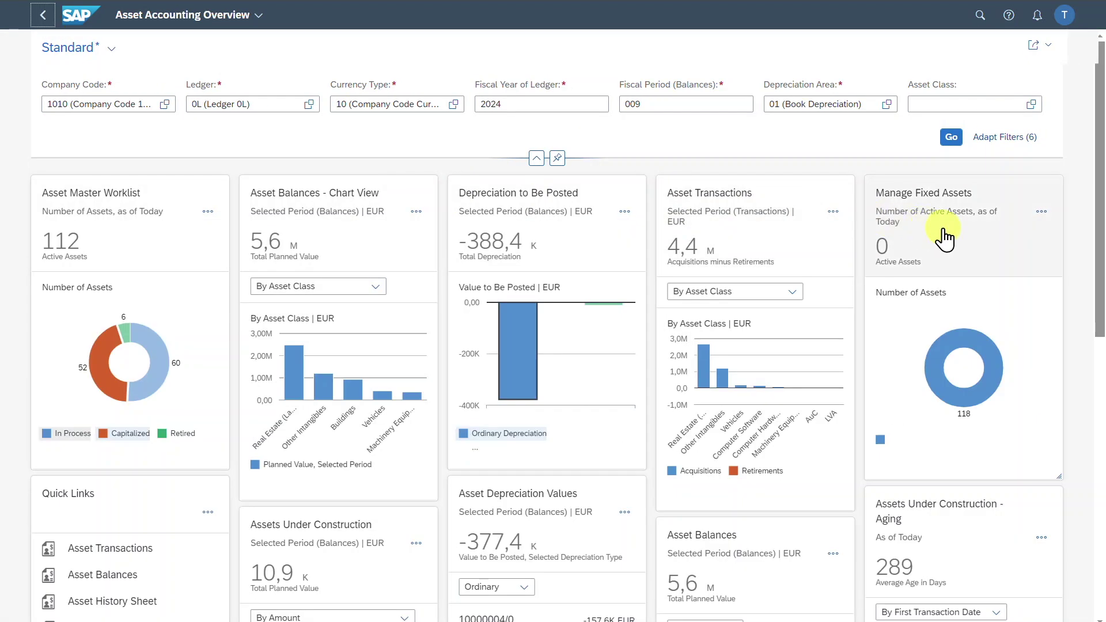
Step: Open Manage Fixed Assets from its card, see no assets for 1010, and return
left_click(924, 249)
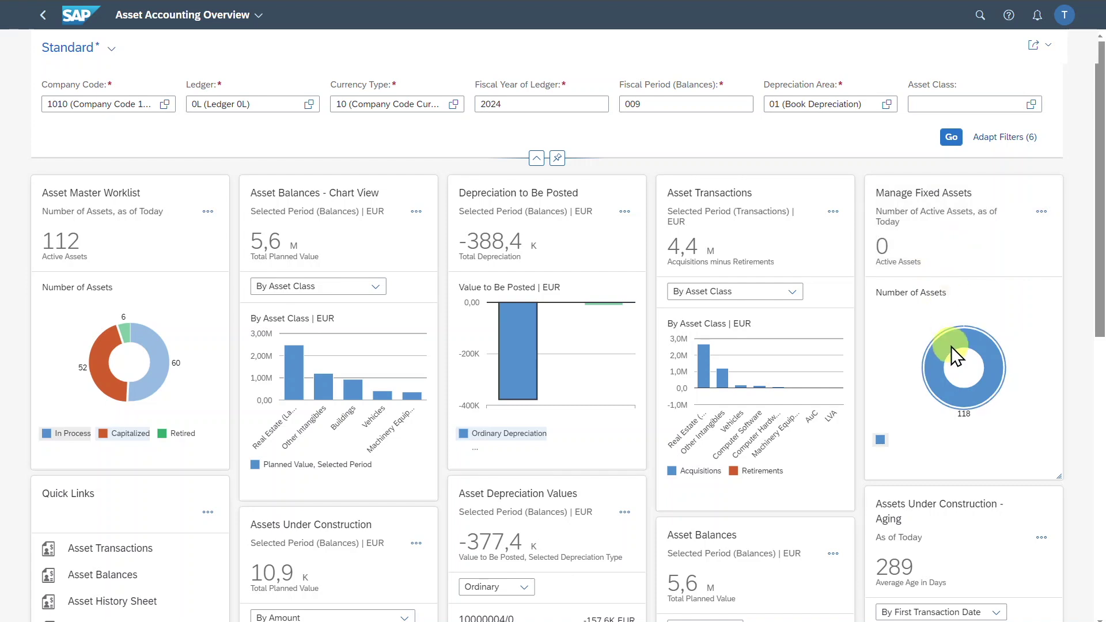
mouse_move(953, 342)
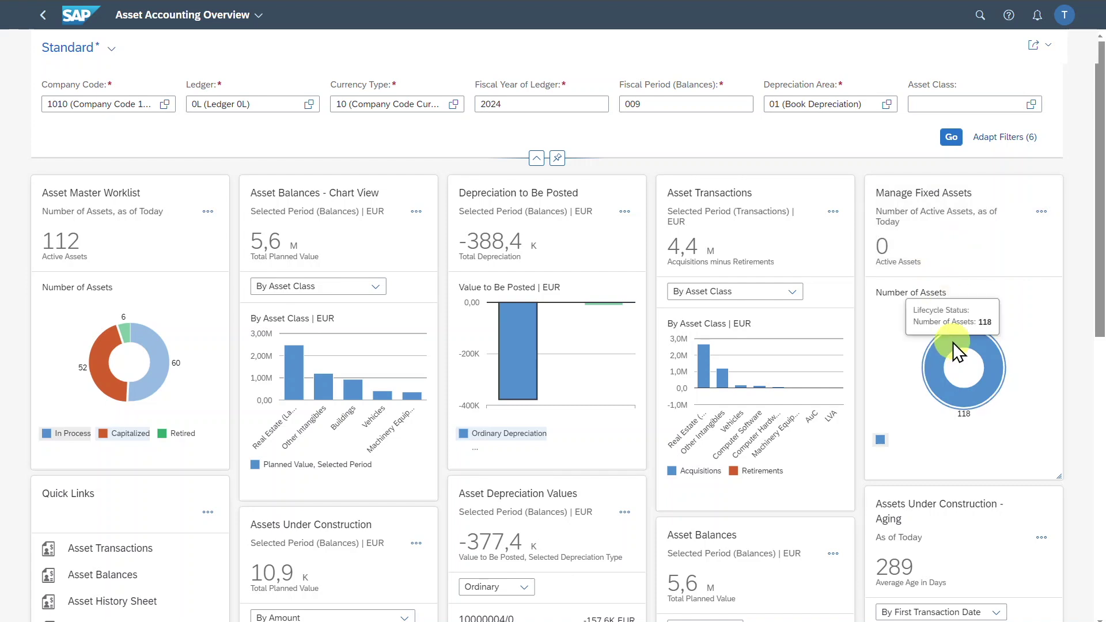
left_click(940, 243)
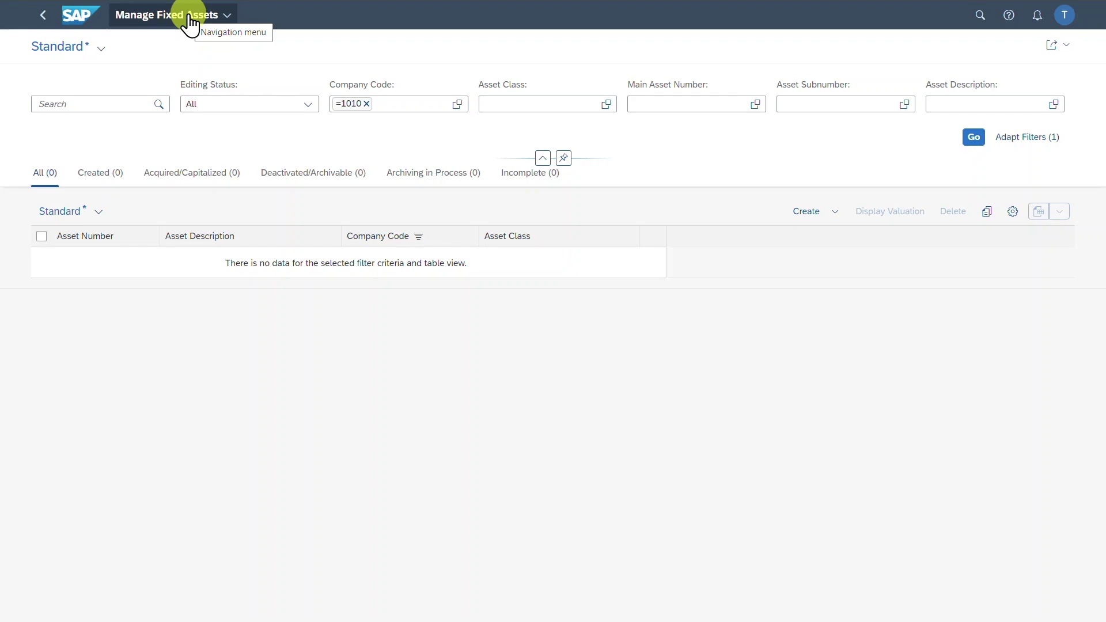
left_click(44, 15)
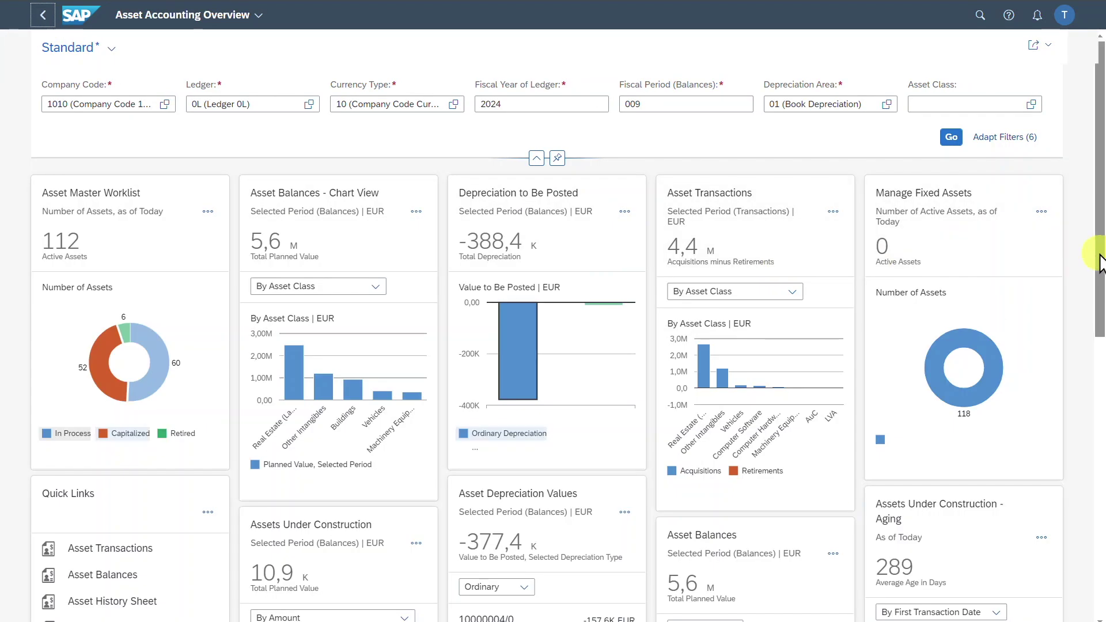
Step: Resize the Quick Links card to end after its last link, keeping it in the left column
scroll(86, 190, "down", 5)
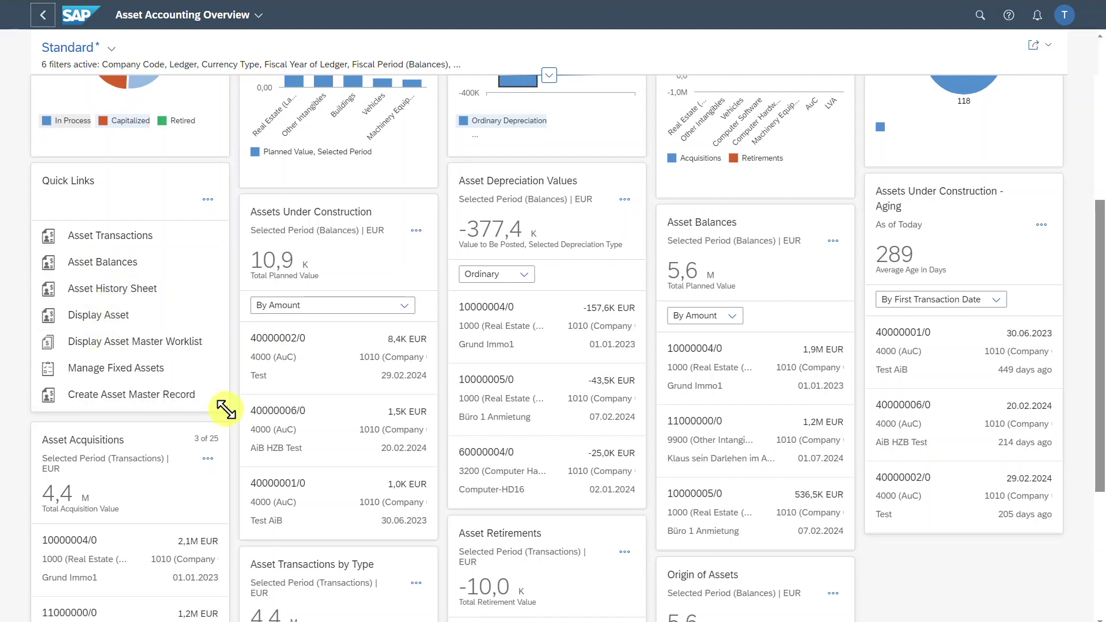
left_click_drag(227, 408, 218, 468)
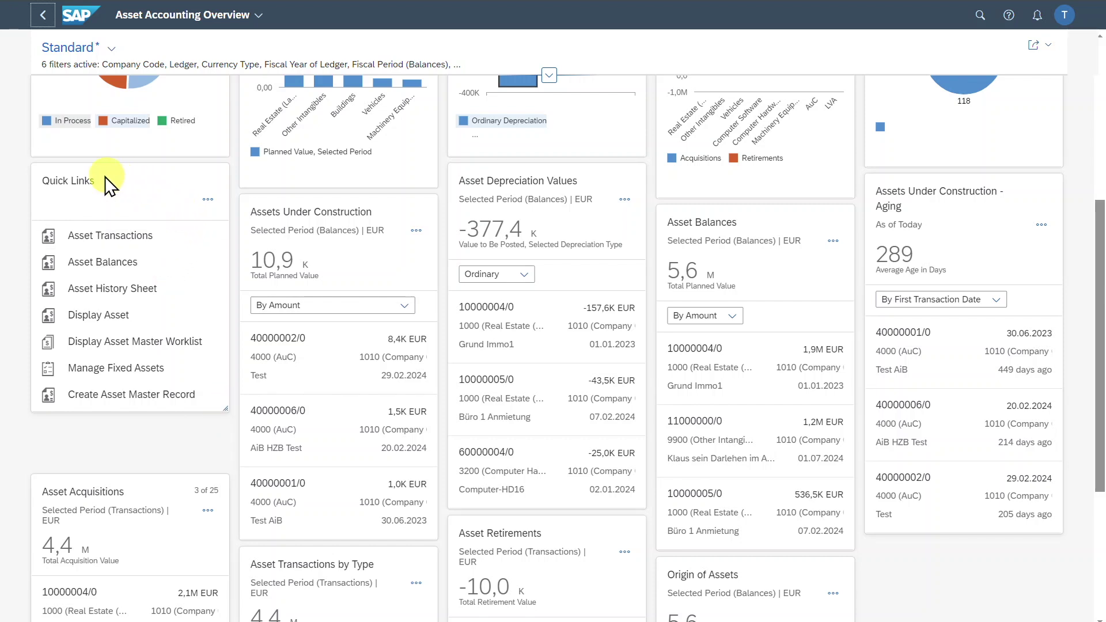
mouse_move(109, 190)
left_mouse_down()
mouse_move(136, 207)
mouse_move(316, 215)
mouse_move(99, 190)
left_mouse_up()
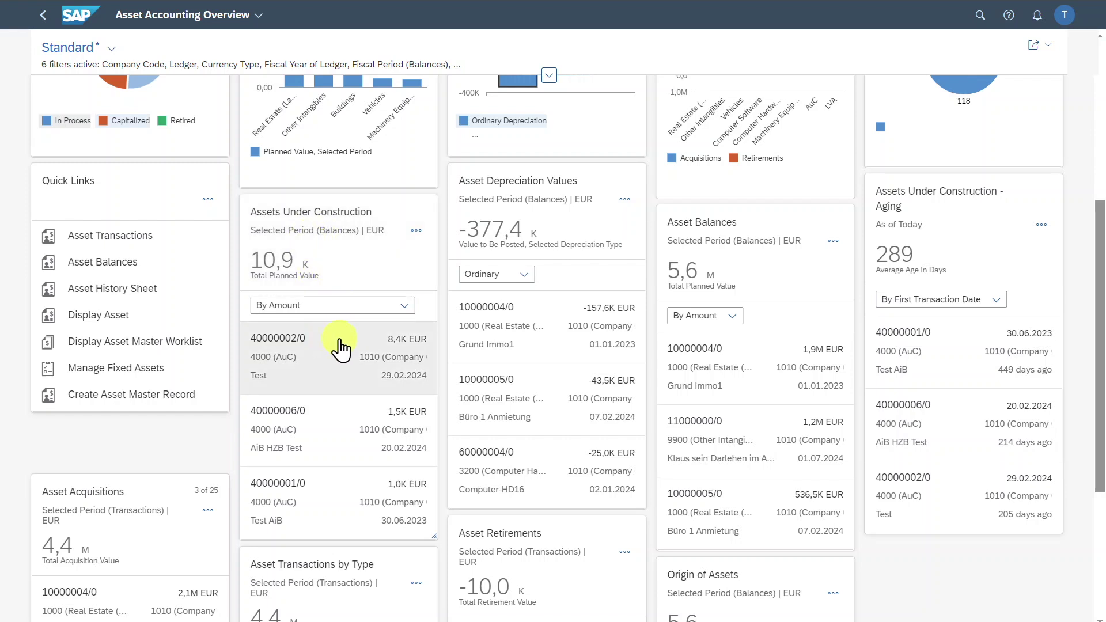
left_click(407, 310)
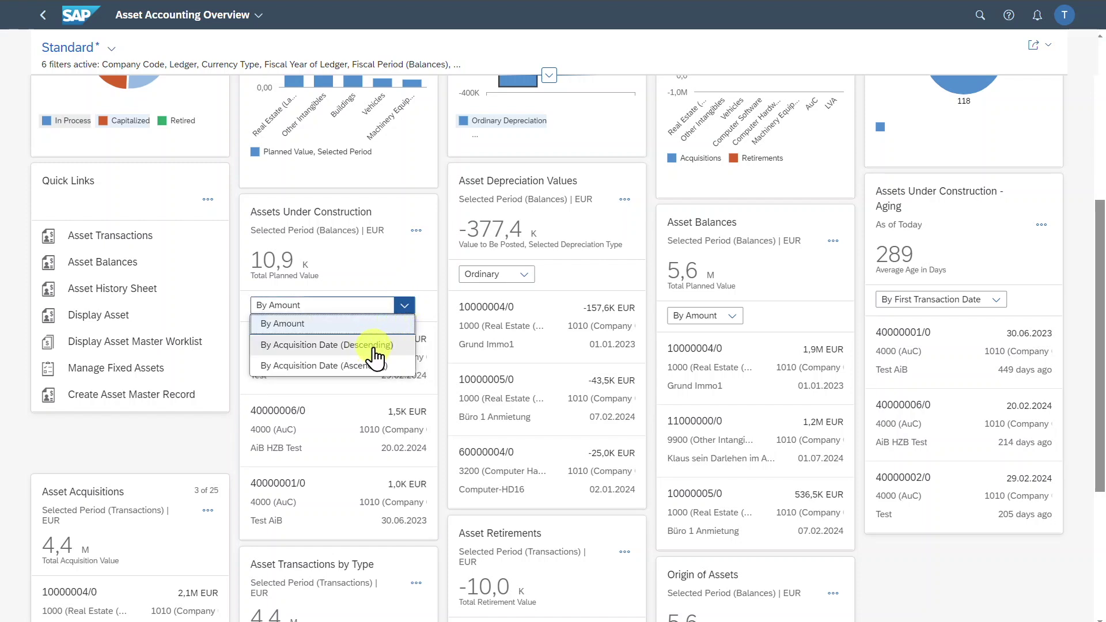
left_click(394, 326)
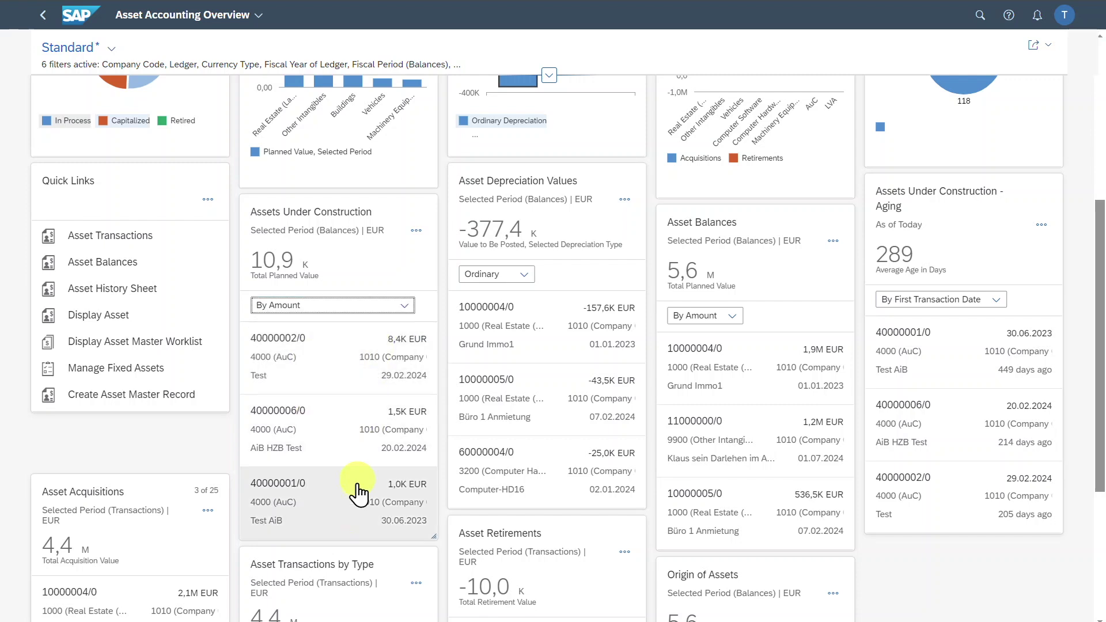
left_click(329, 350)
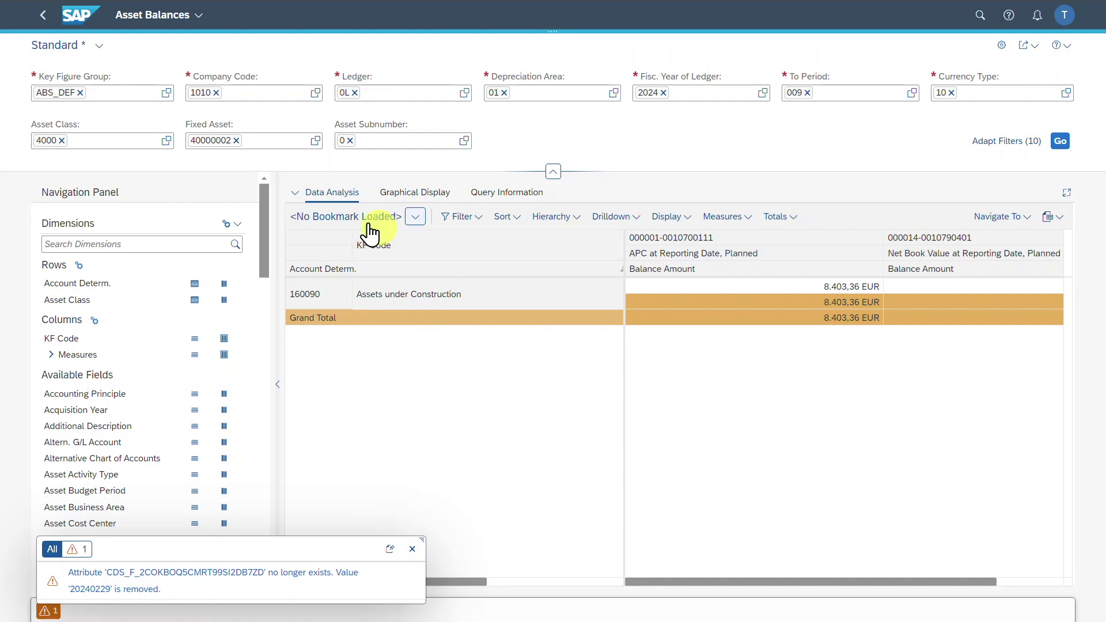
left_click(44, 16)
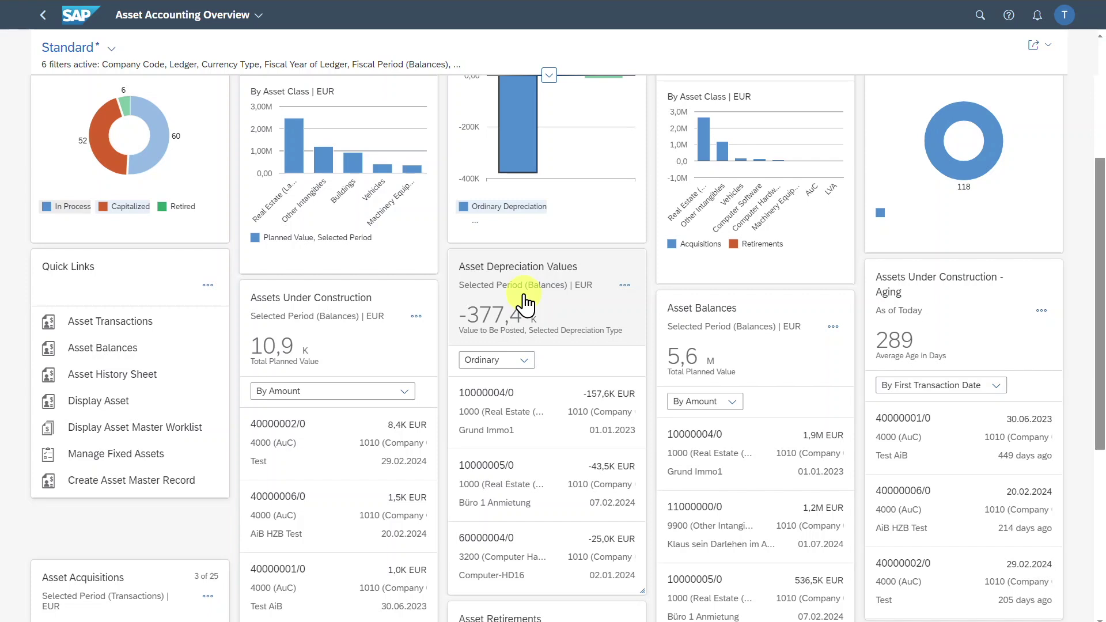
left_click(526, 361)
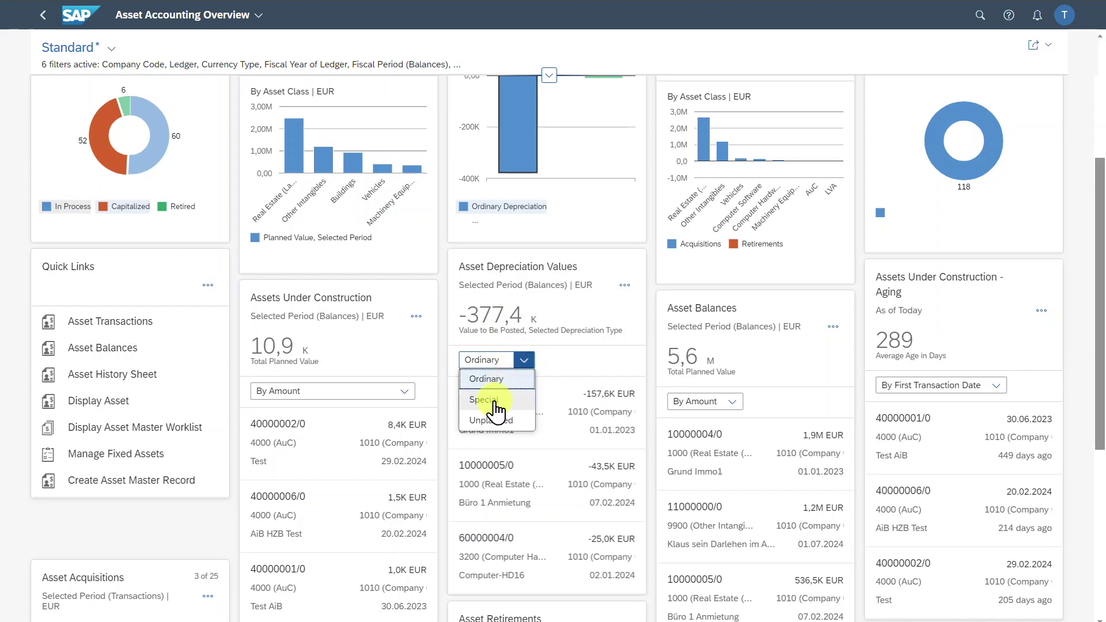
left_click(636, 350)
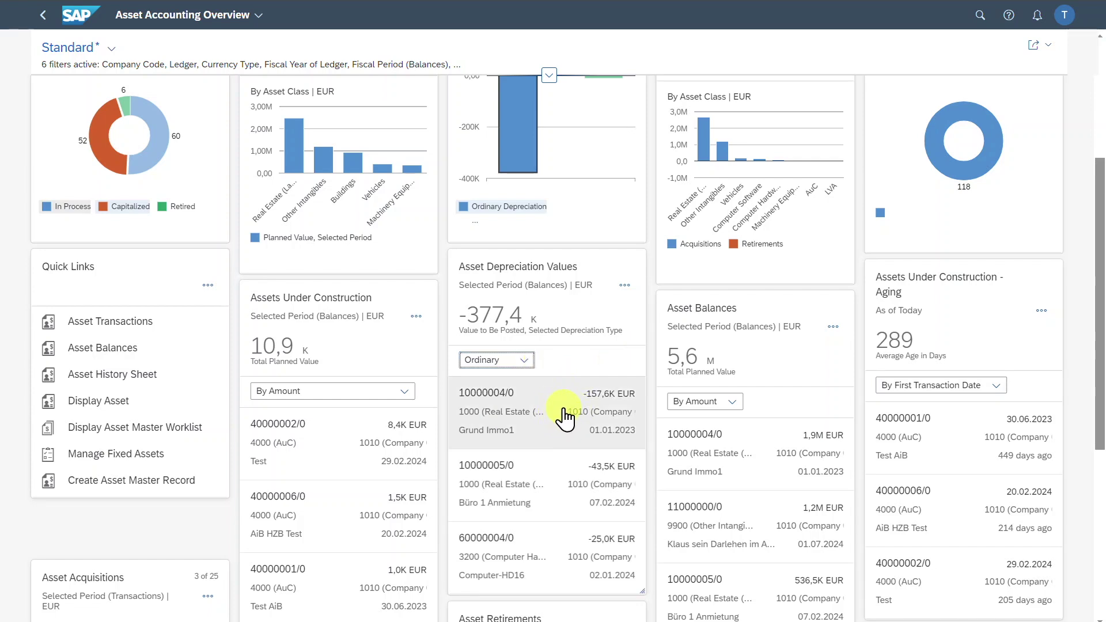
left_click(559, 412)
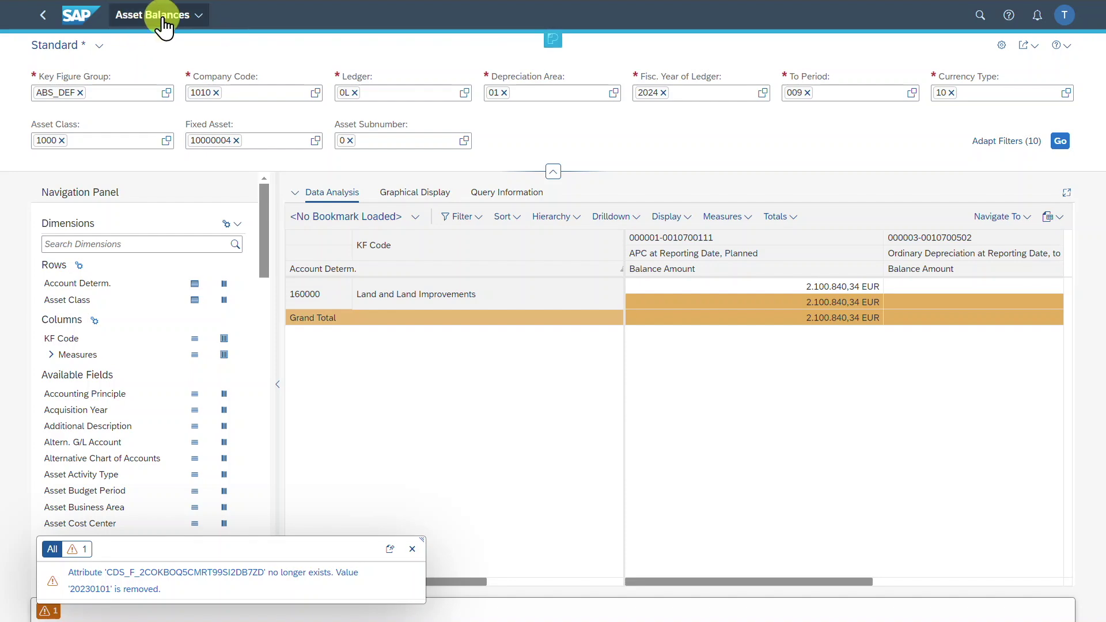
left_click(42, 17)
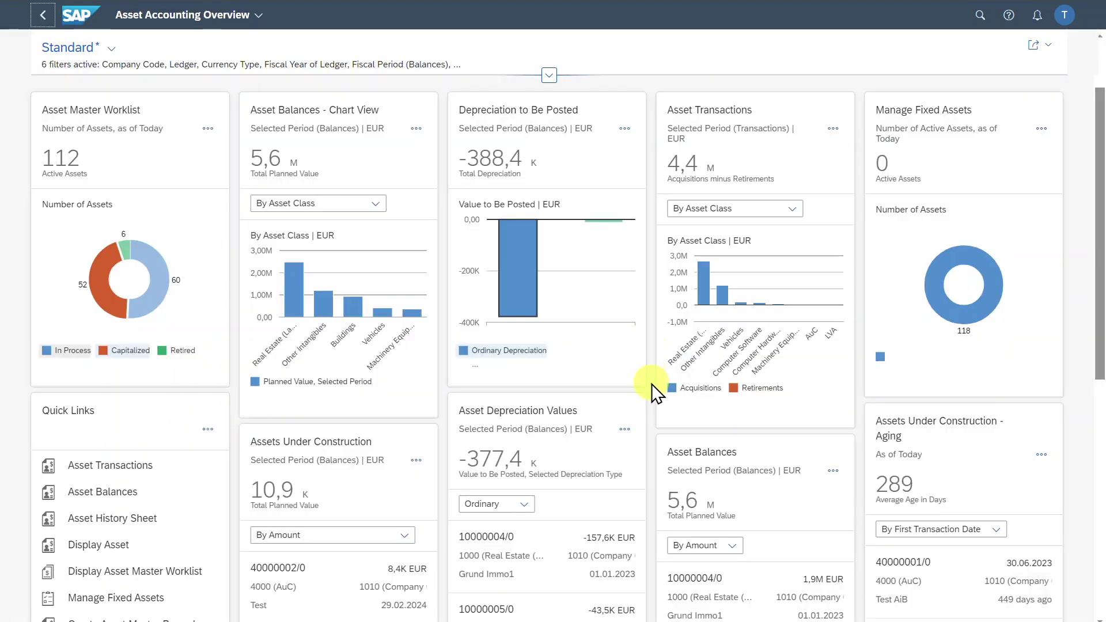
scroll(652, 385, "down", 5)
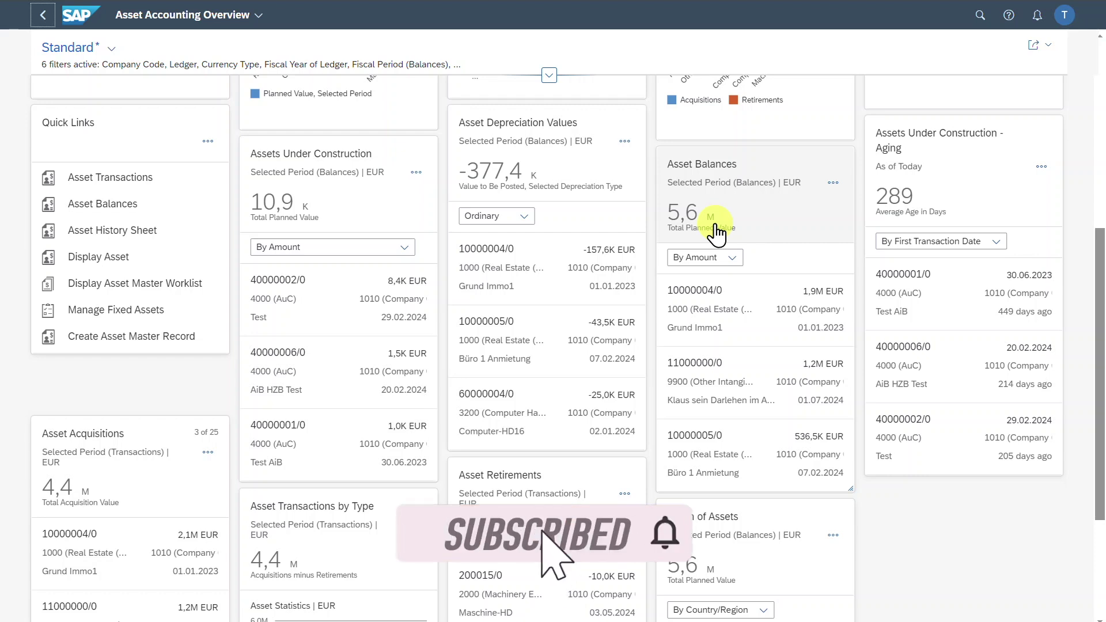
left_click(725, 262)
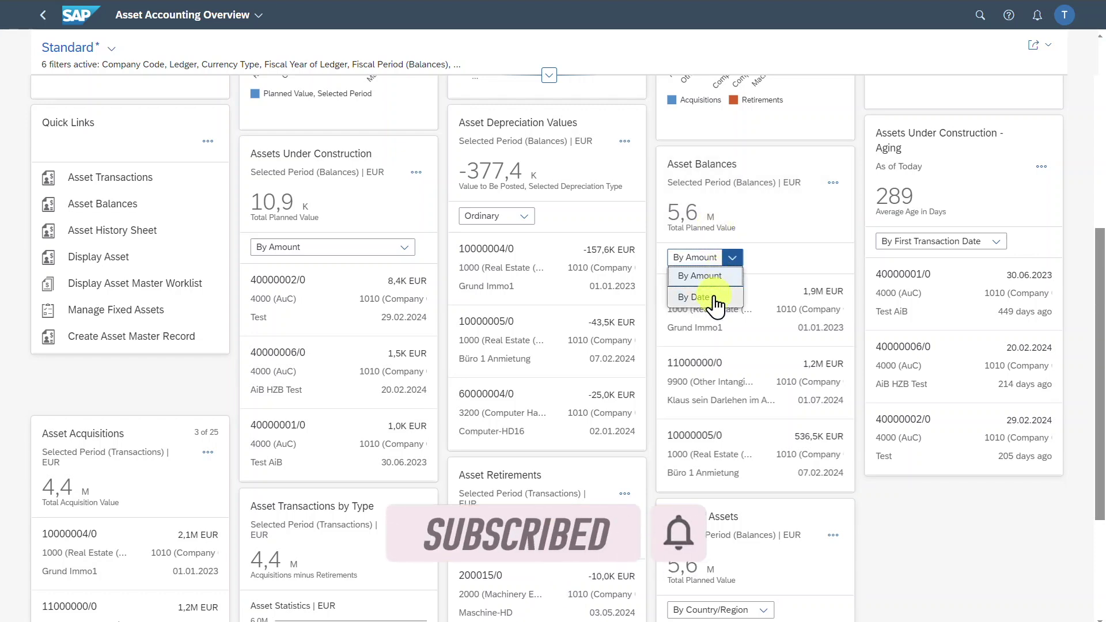
left_click(797, 322)
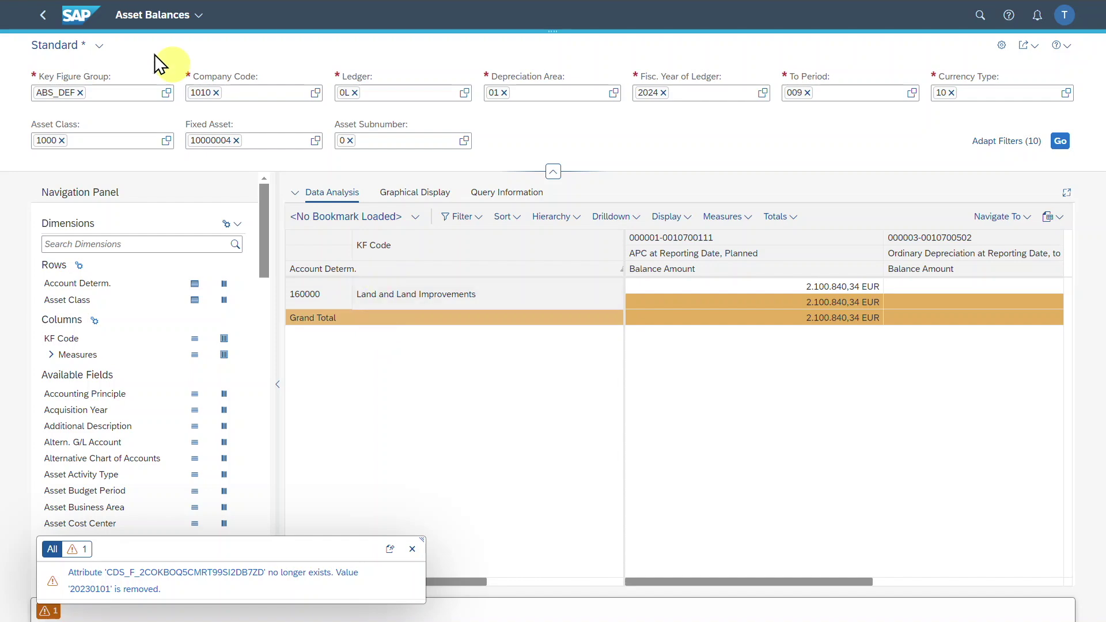
left_click(57, 13)
scroll(755, 409, "down", 4)
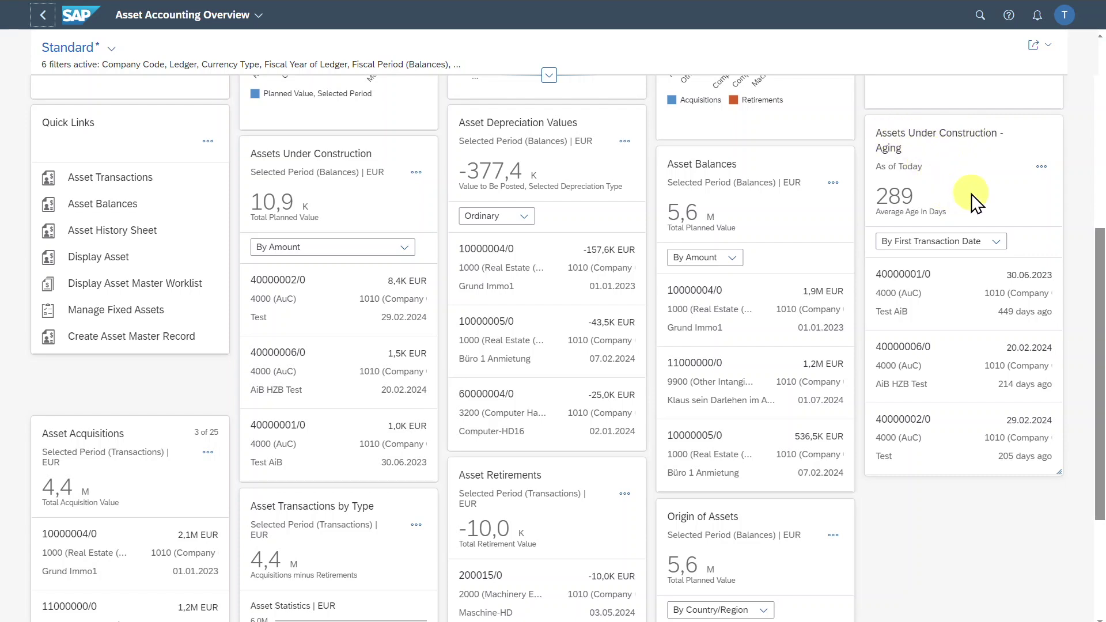
left_click(982, 242)
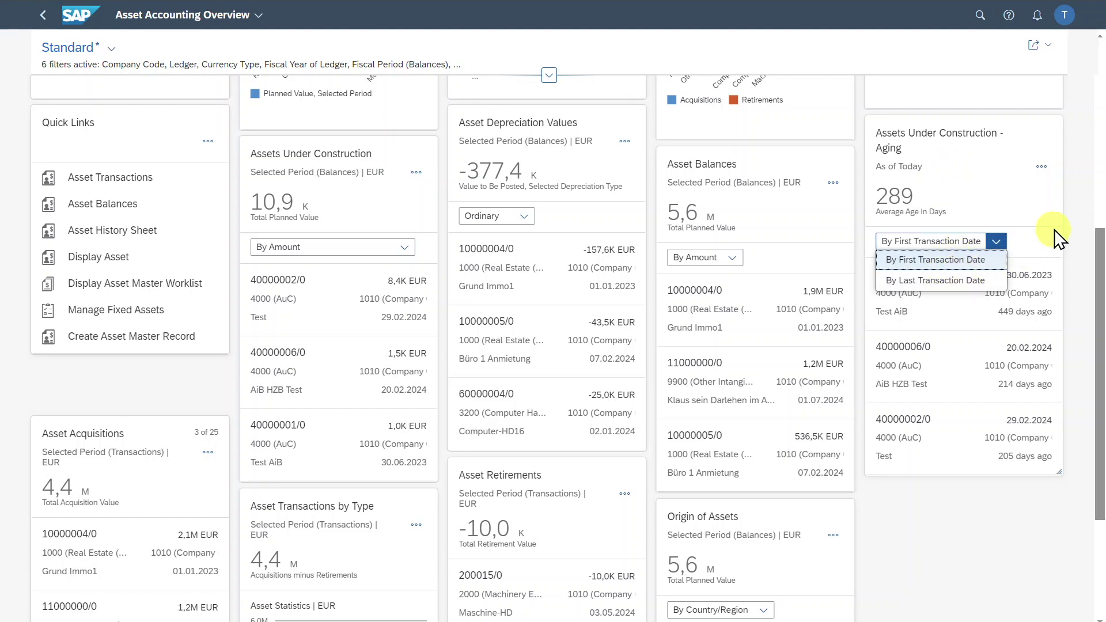
left_click(1069, 213)
scroll(1069, 213, "down", 1)
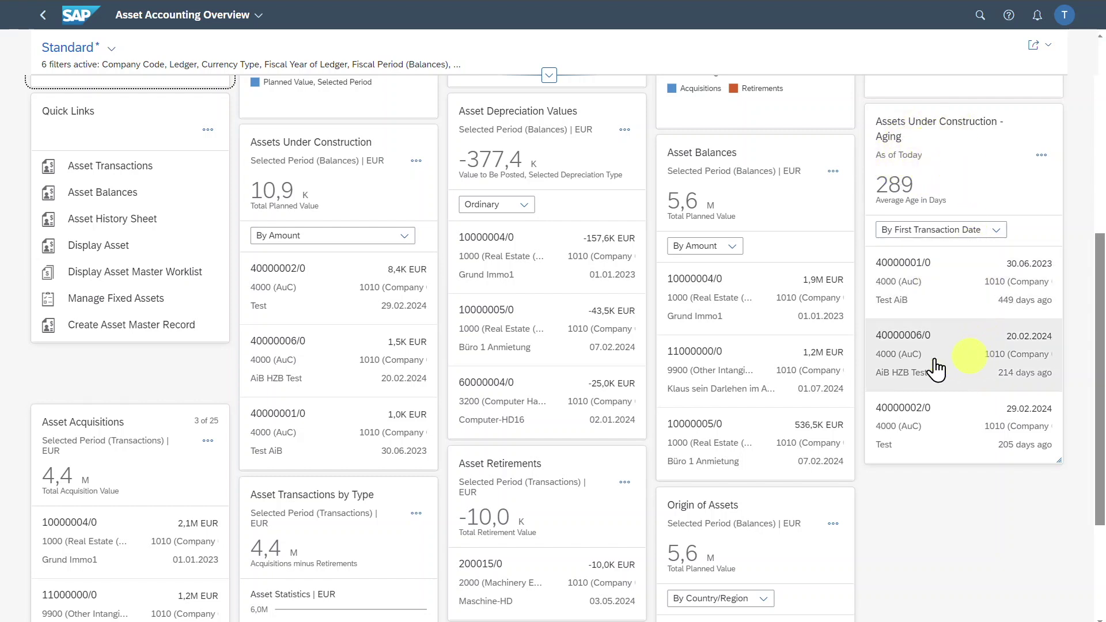
left_click(959, 285)
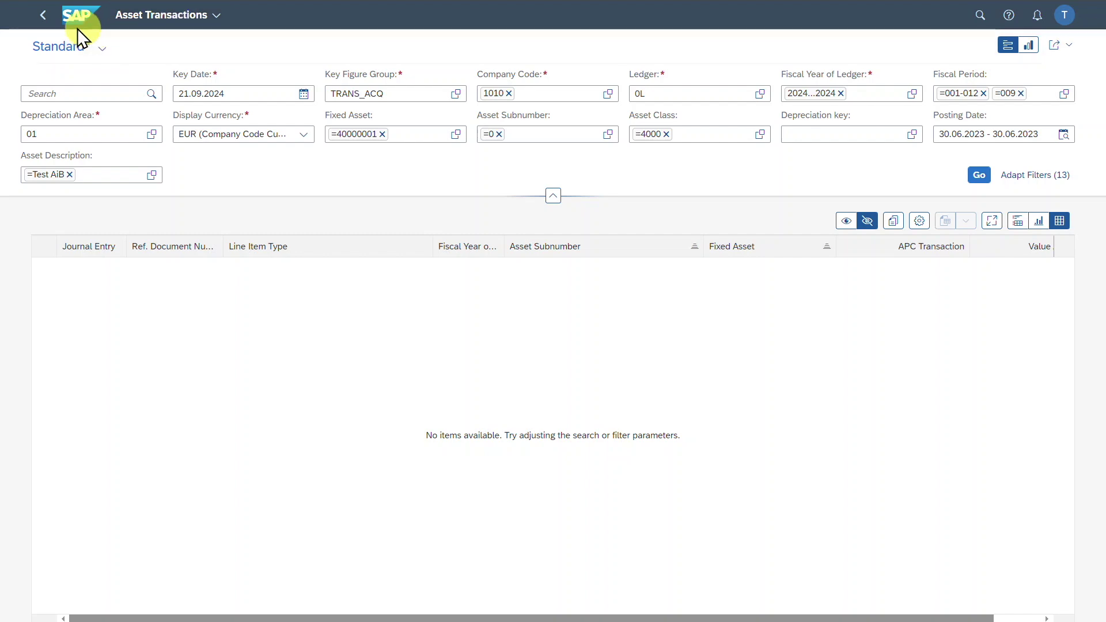
left_click(43, 17)
scroll(1074, 373, "down", 8)
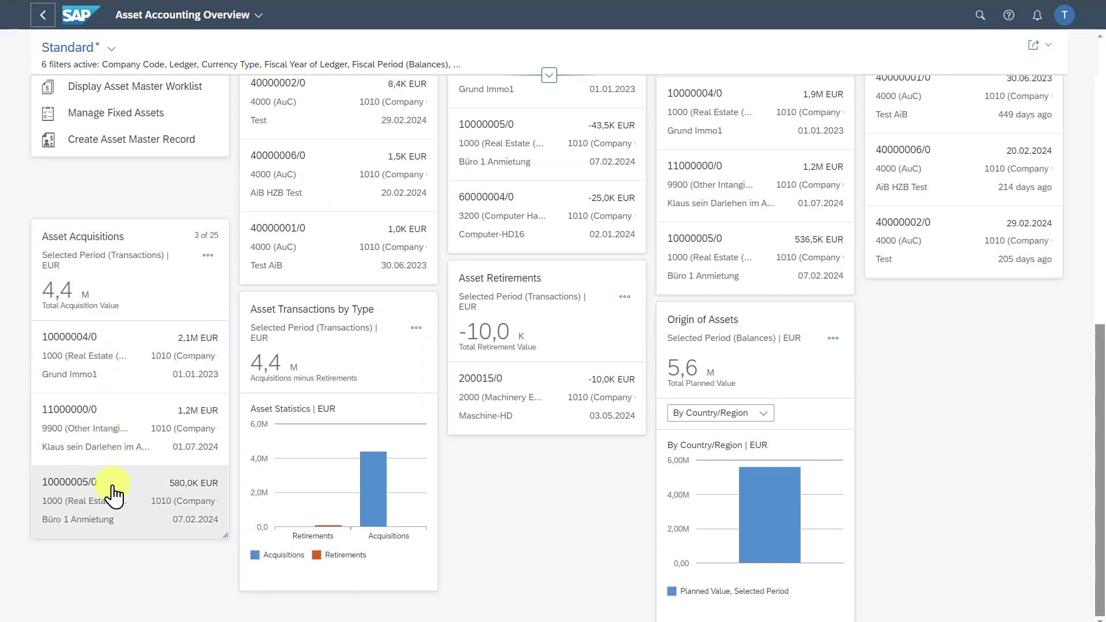
left_click(111, 281)
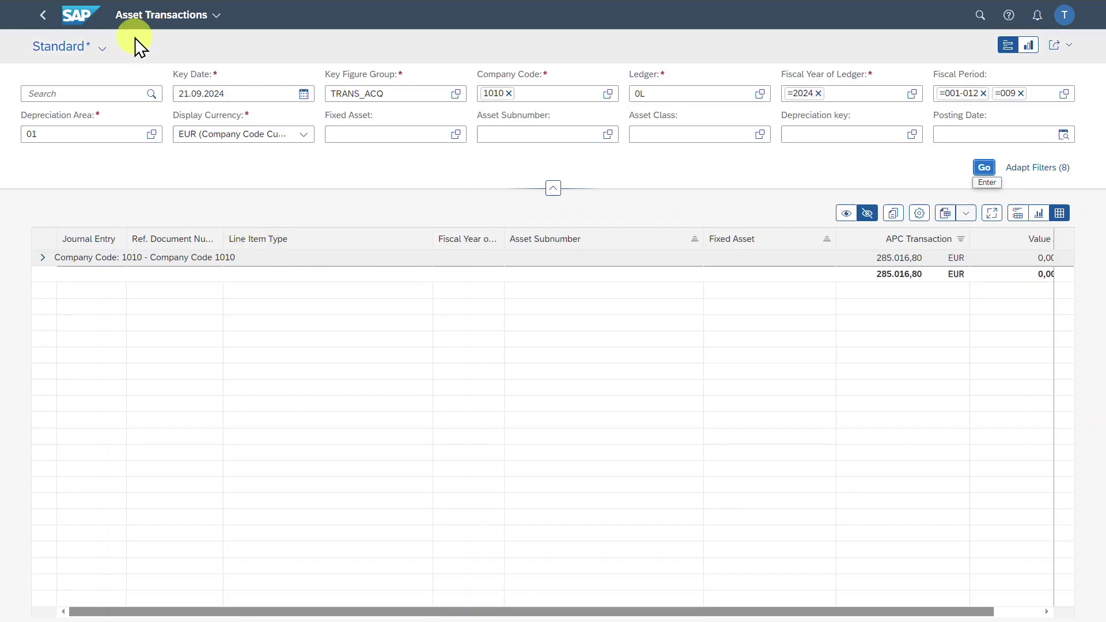
left_click(43, 16)
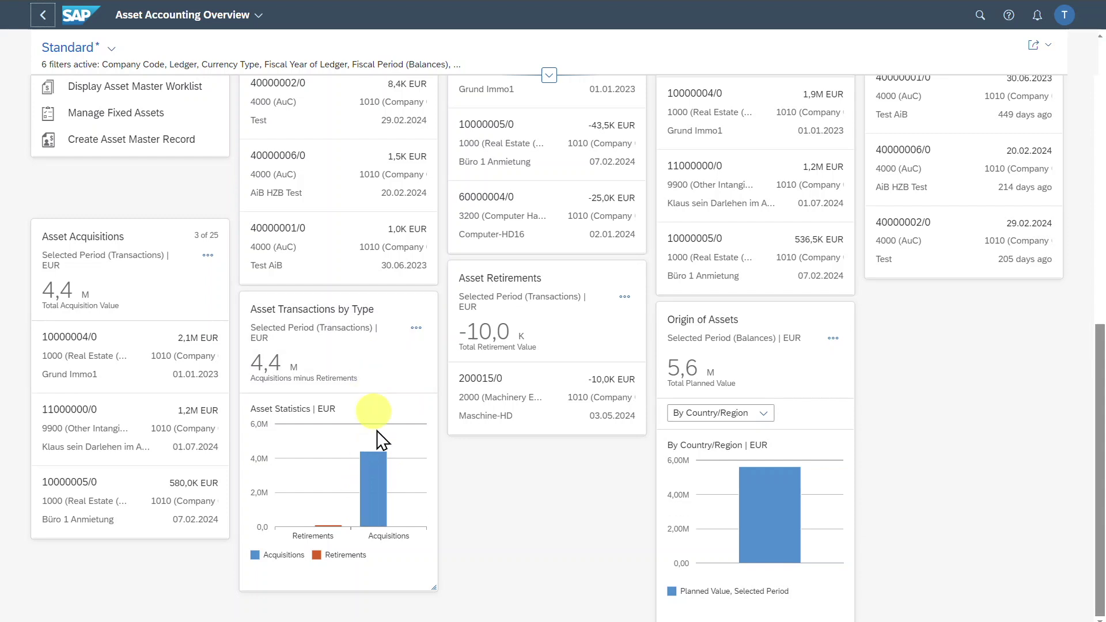
left_click(375, 476)
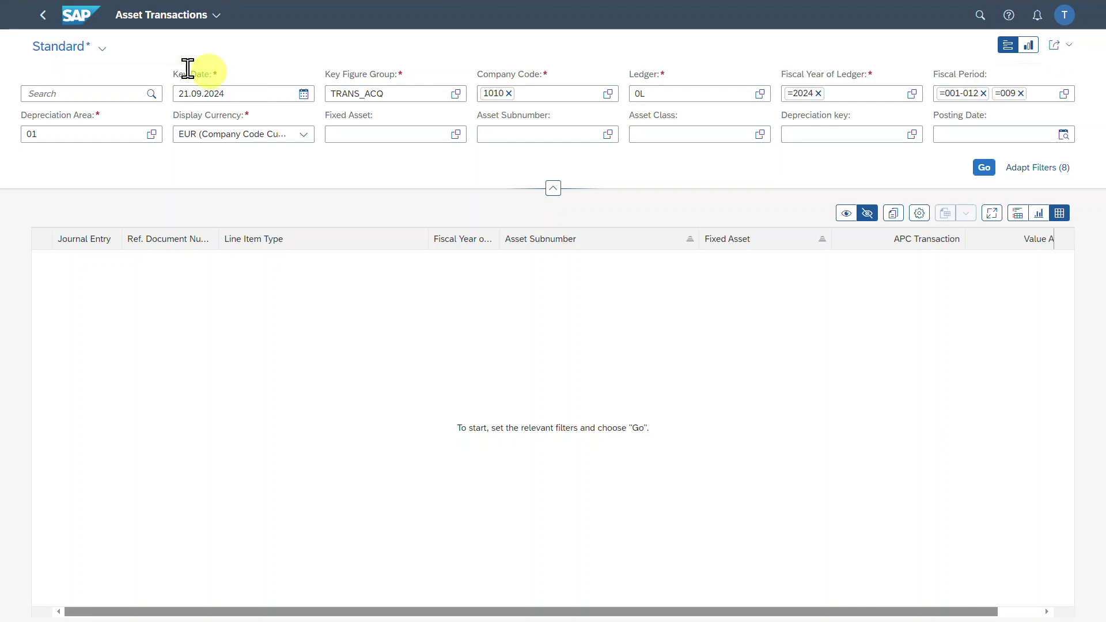
left_click(41, 20)
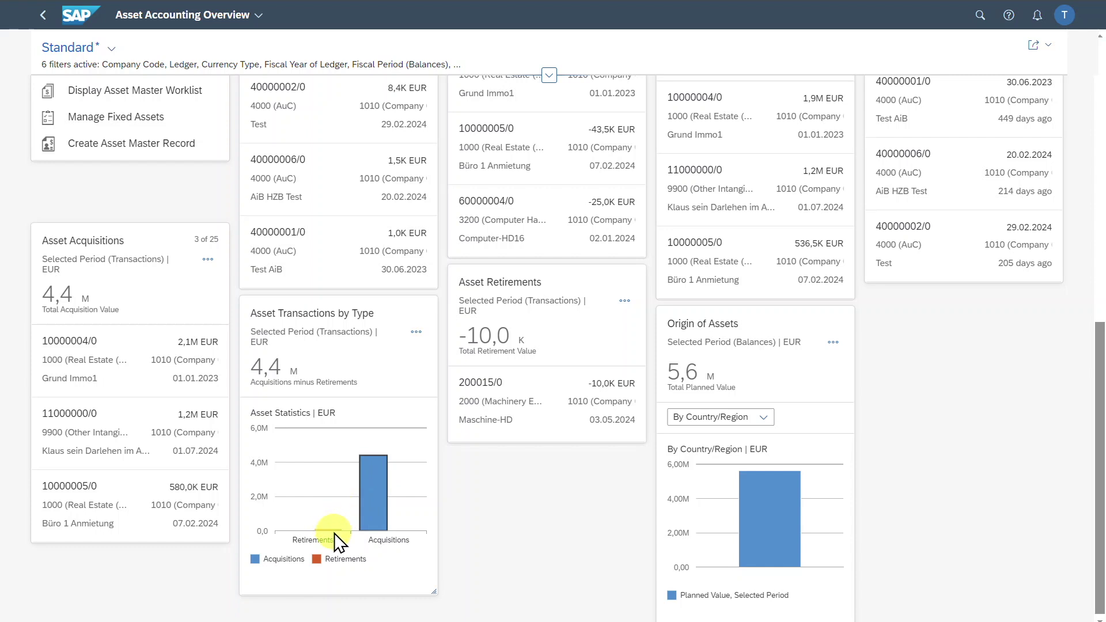
left_click(562, 340)
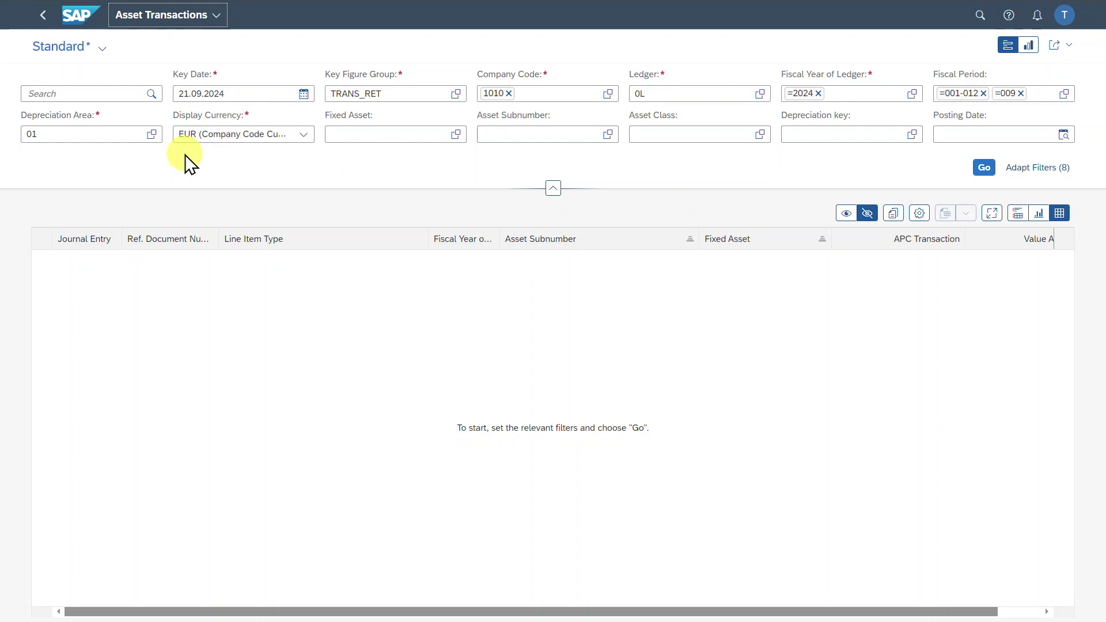
left_click(42, 23)
scroll(891, 409, "down", 8)
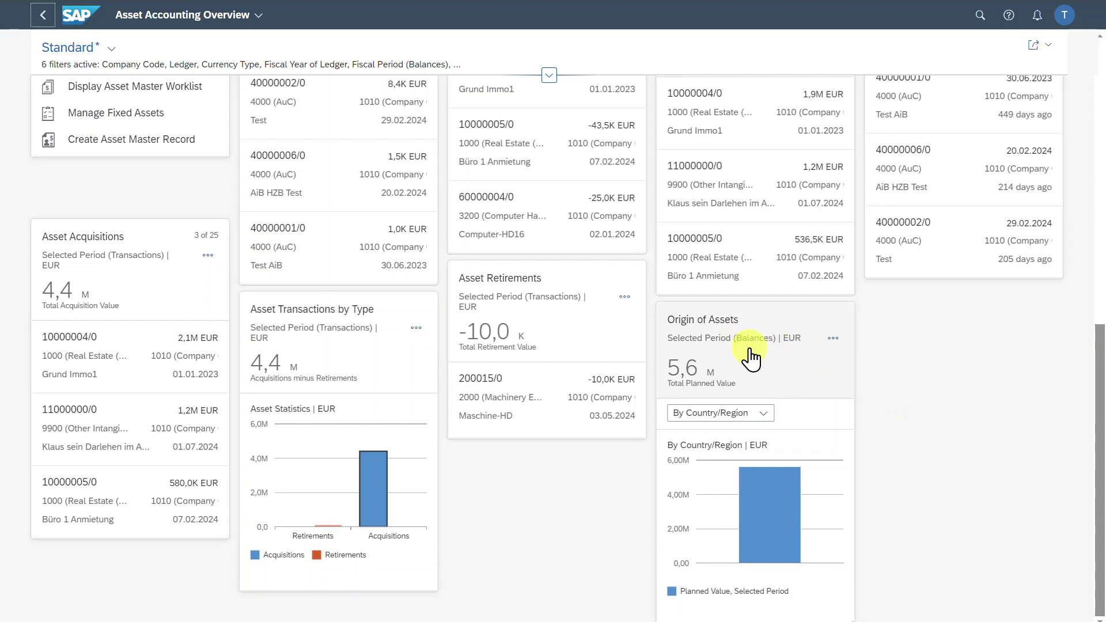
left_click(760, 414)
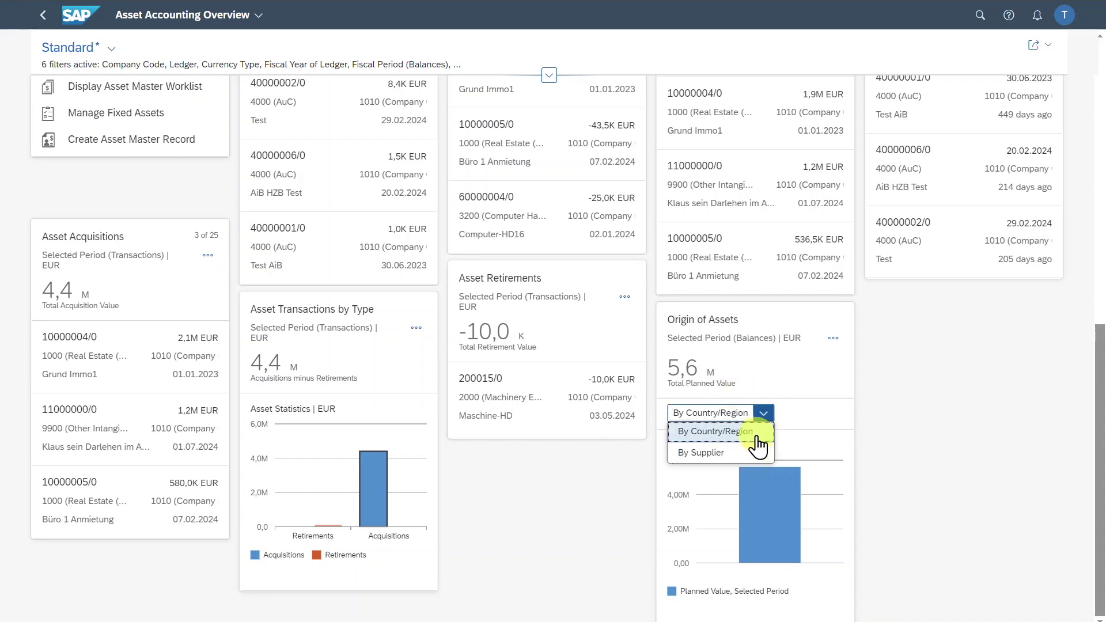
left_click(761, 418)
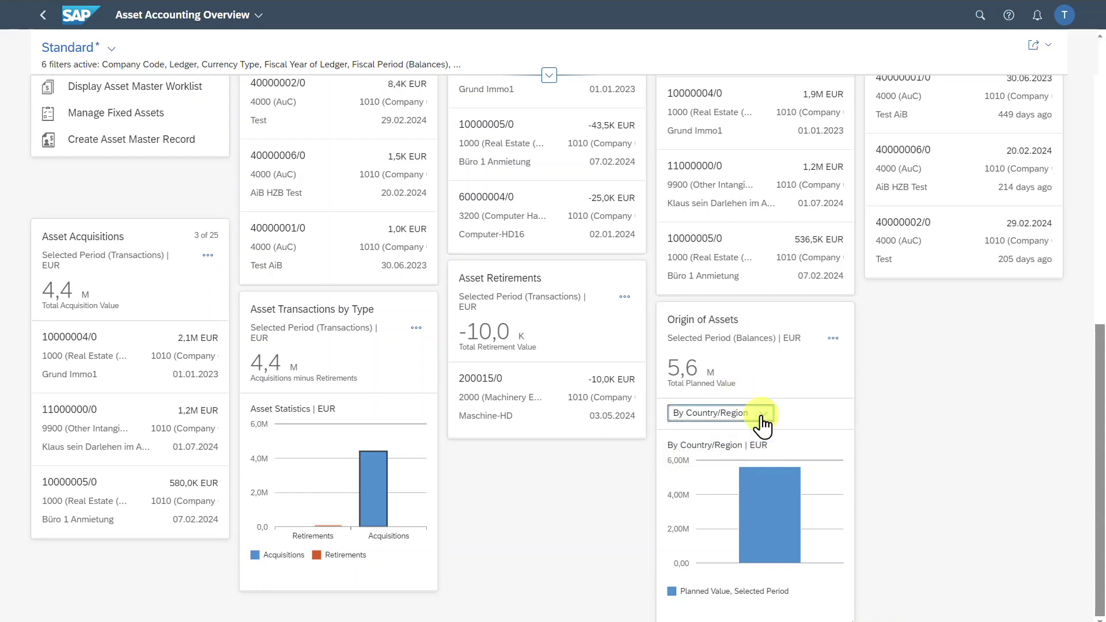
left_click(770, 494)
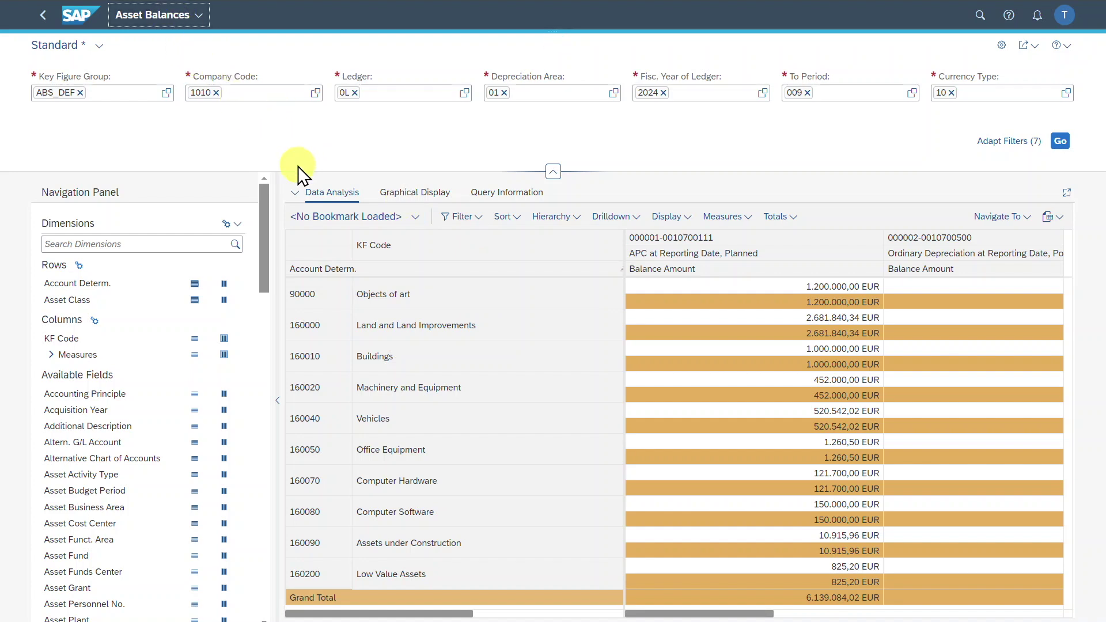
left_click(43, 15)
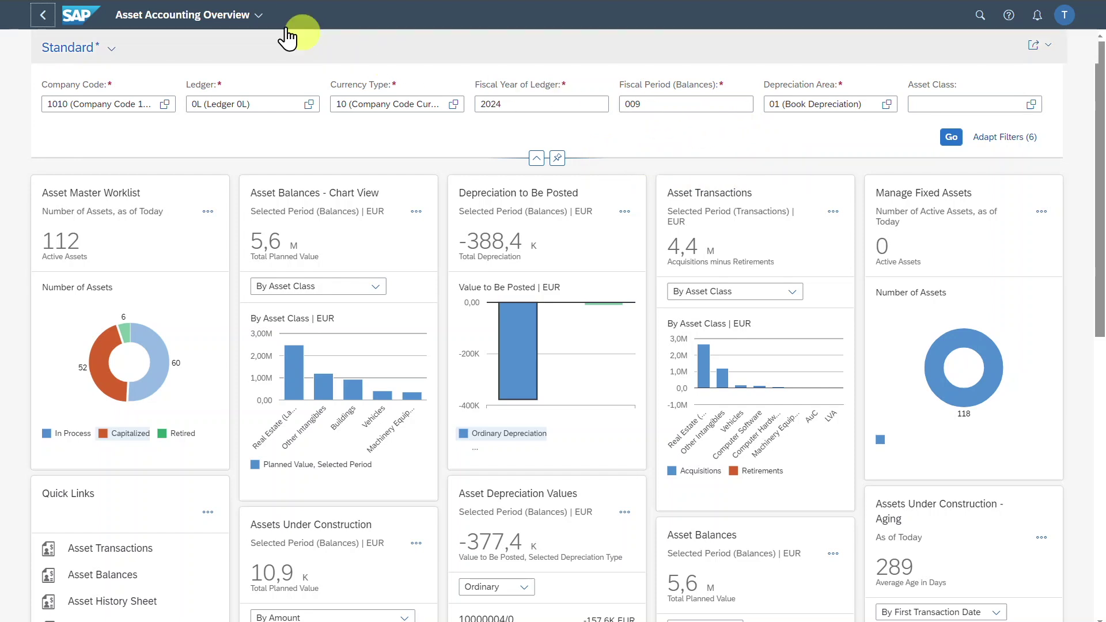
left_click(112, 48)
Step: Save the overview as a new tile titled 'Asset Accounting Overview (Personal)'
left_click(223, 61)
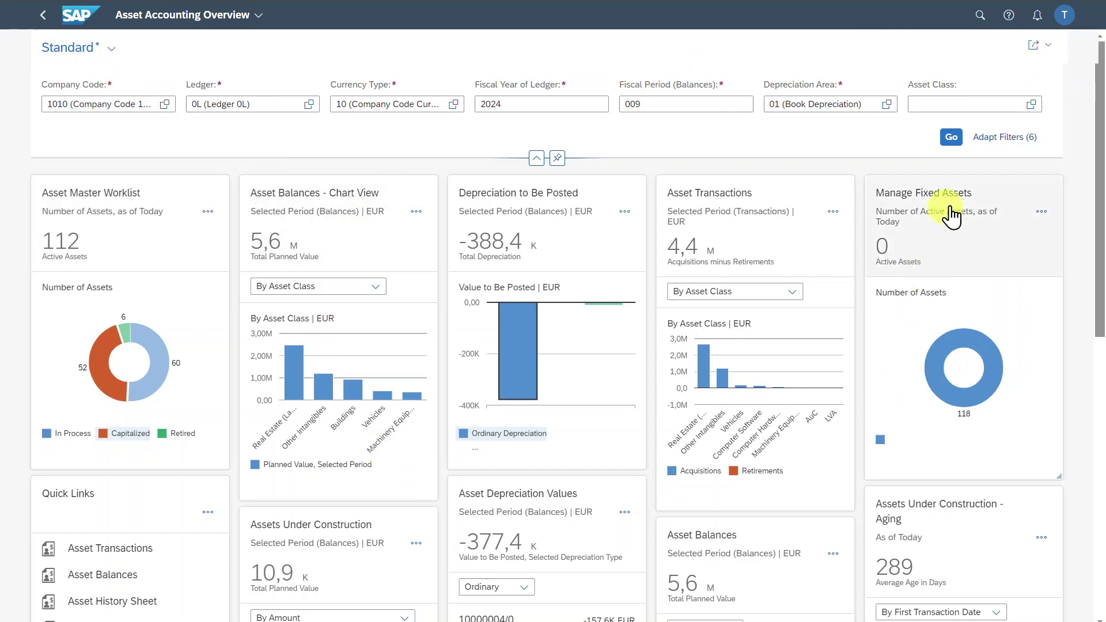
left_click(1039, 50)
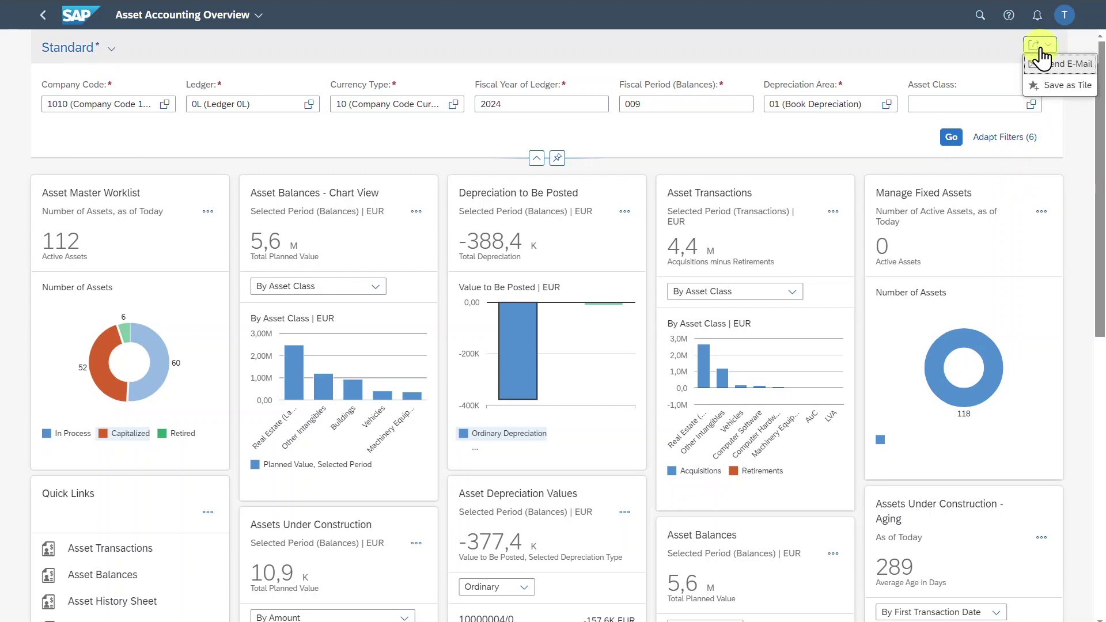
left_click(1068, 86)
type("(Personal)")
key("ctrl+a")
key("ctrl+c")
left_click(521, 425)
key("ctrl+v")
left_click(509, 461)
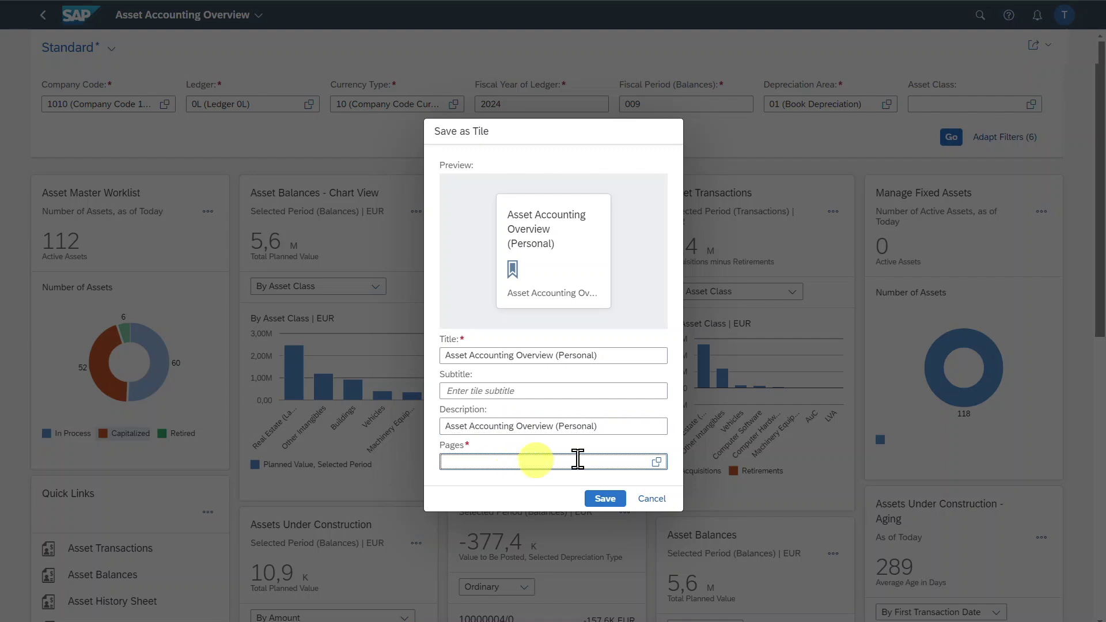
Step: Place the tile on the My Home page, save it, and return Home to view it
left_click(657, 462)
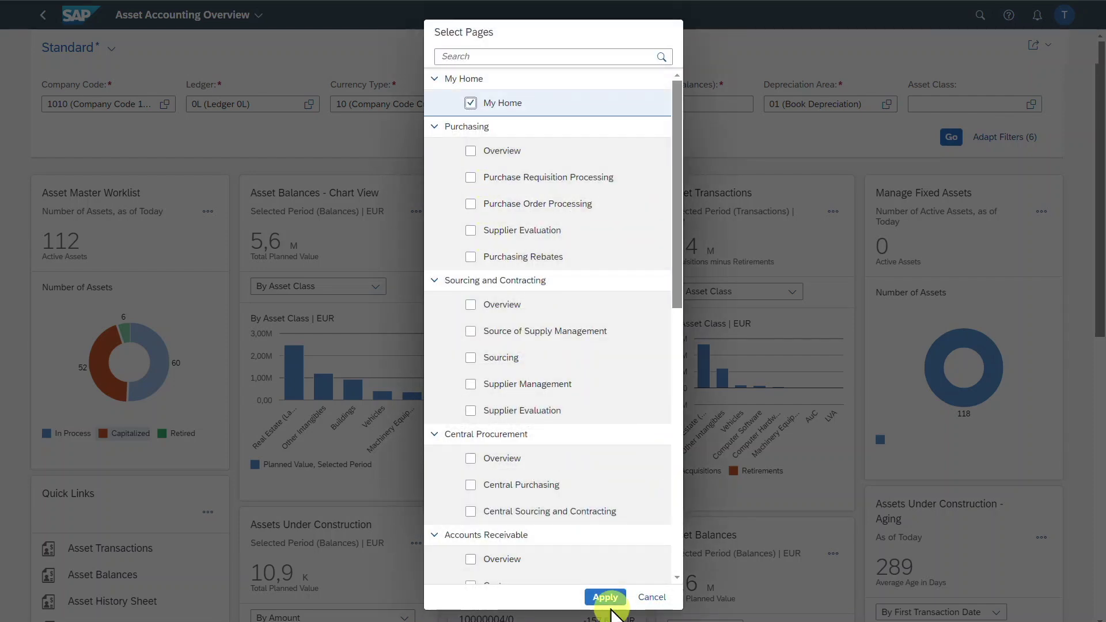
left_click(605, 597)
left_click(602, 497)
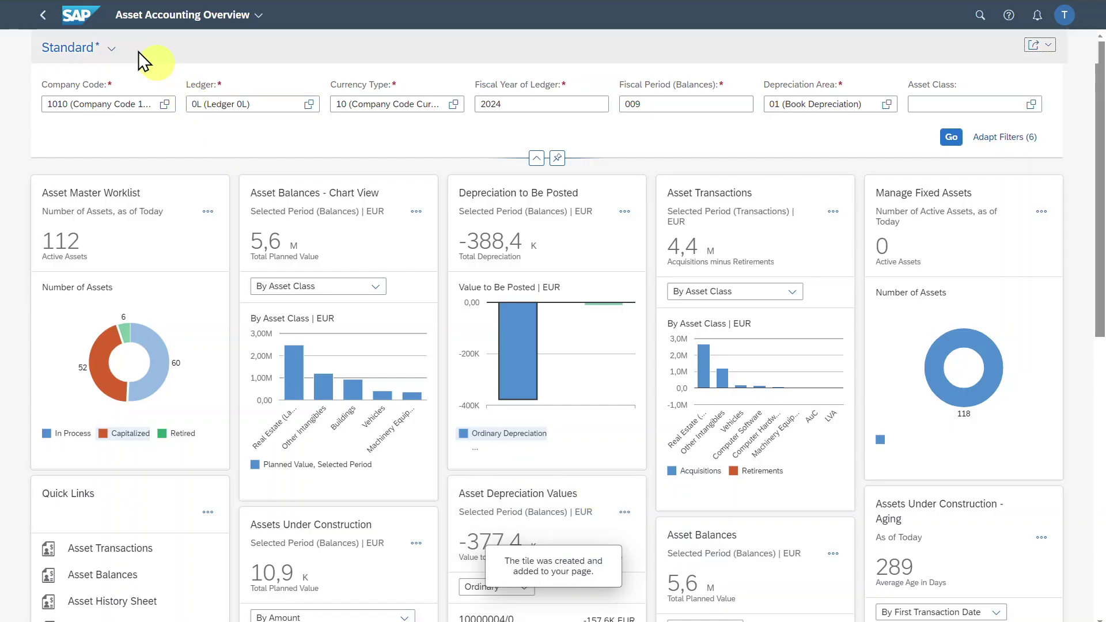
left_click(80, 16)
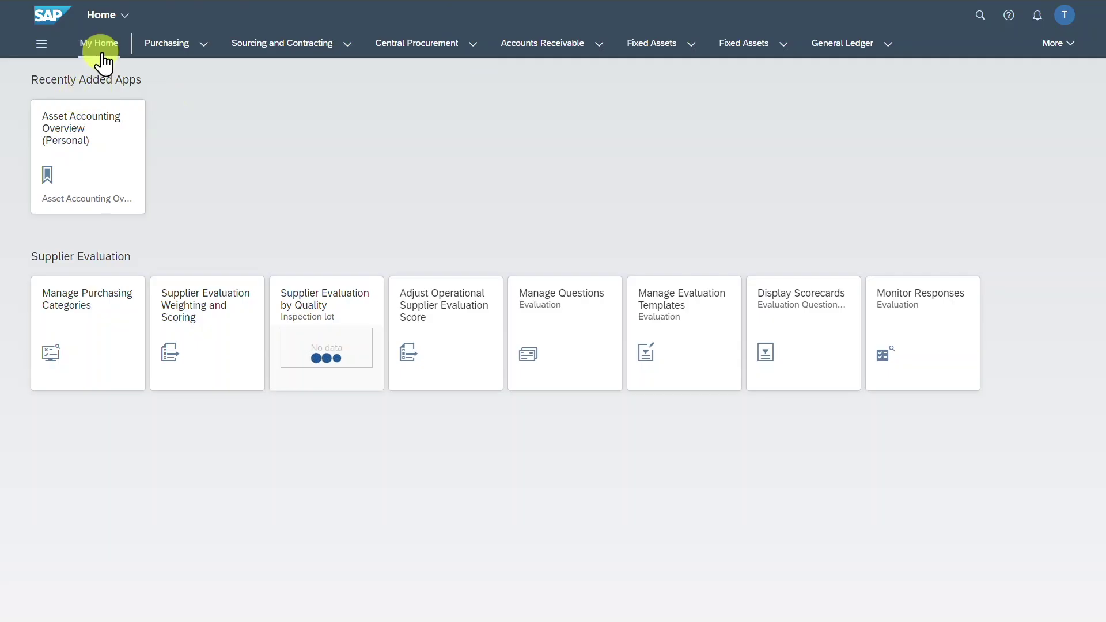